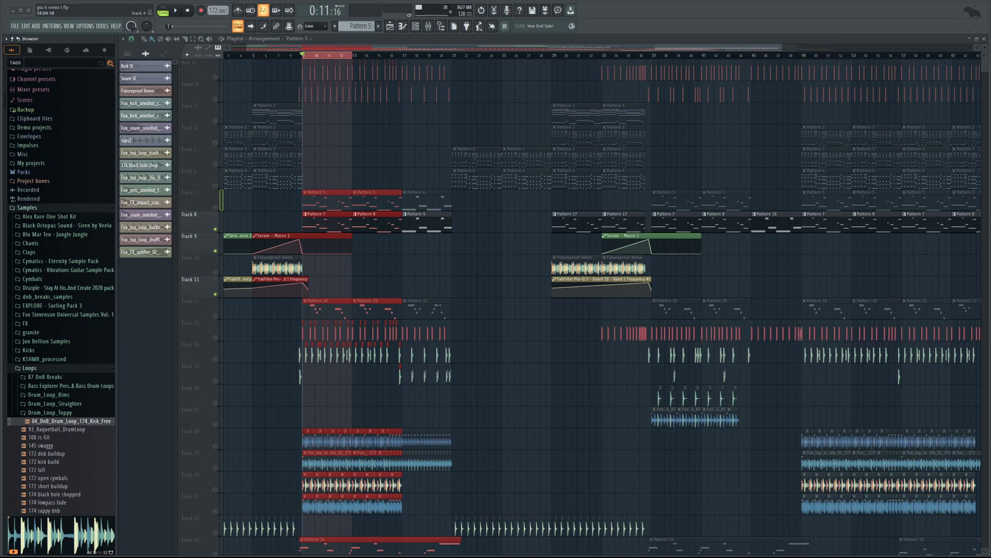
- Open the Pattern 7 clip on Track 8 in the piano roll to view its bass notes
left_click_drag(468, 47, 505, 54)
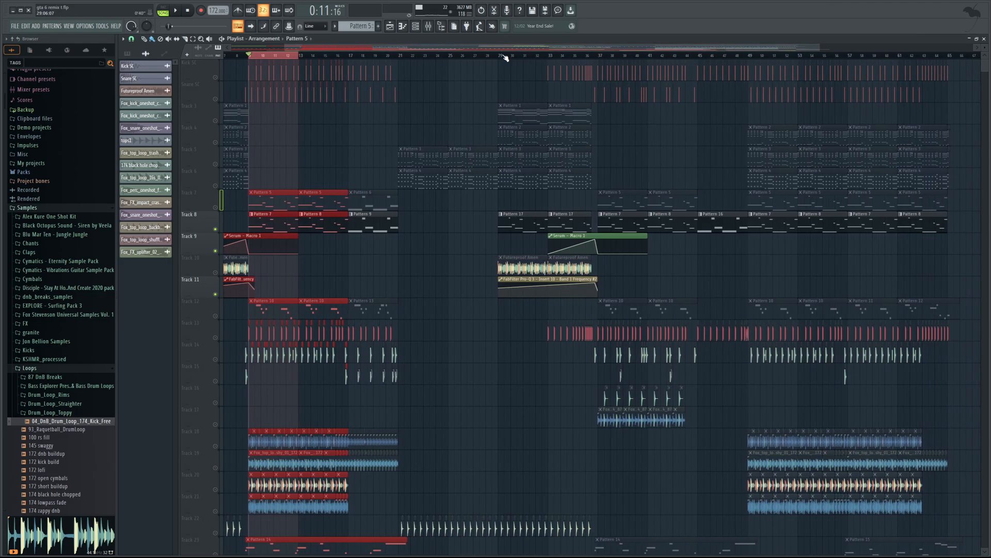
left_click_drag(818, 47, 509, 90)
left_click_drag(428, 50, 422, 50)
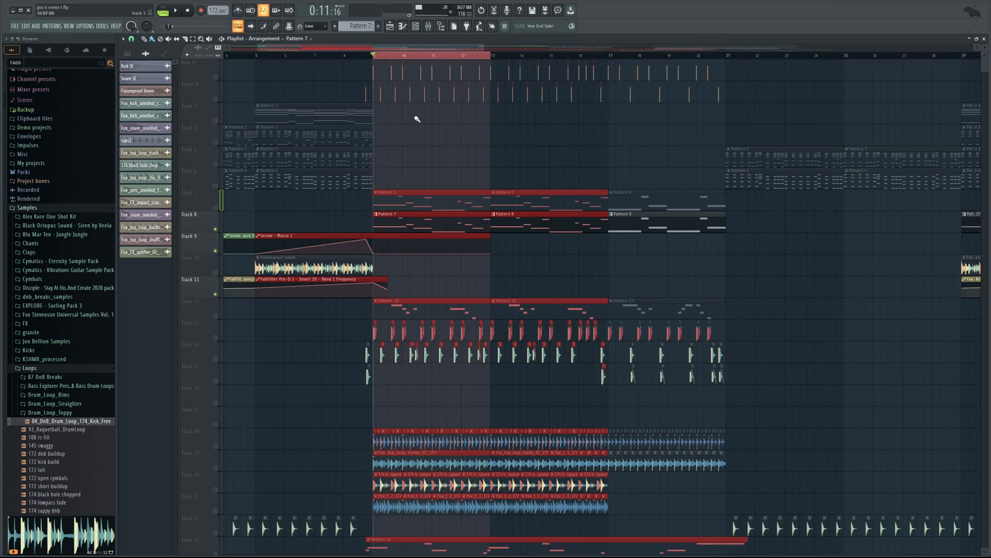
double_click(412, 222)
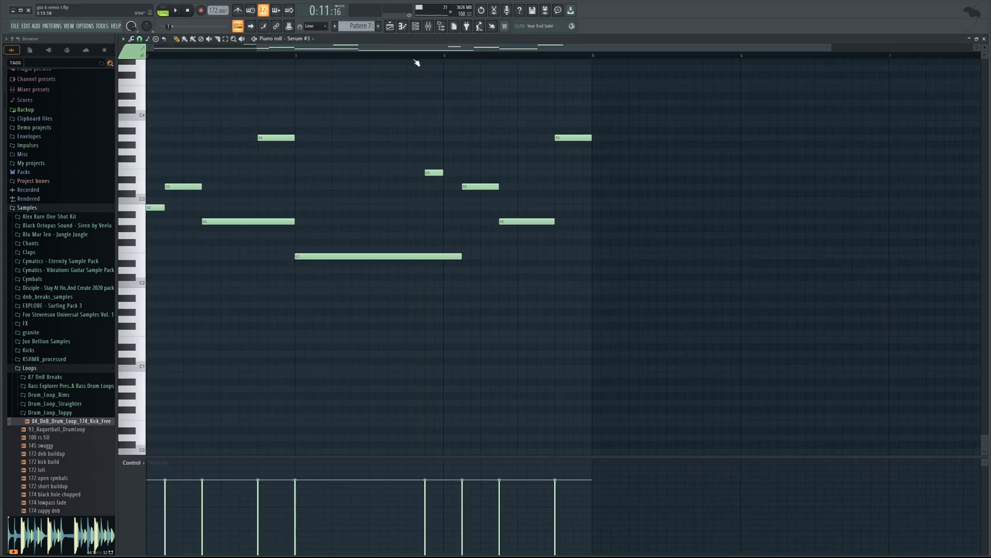
left_click_drag(416, 48, 217, 66)
- Bring up the channel rack and open the Serum #3 synth used by Pattern 7
left_click(415, 27)
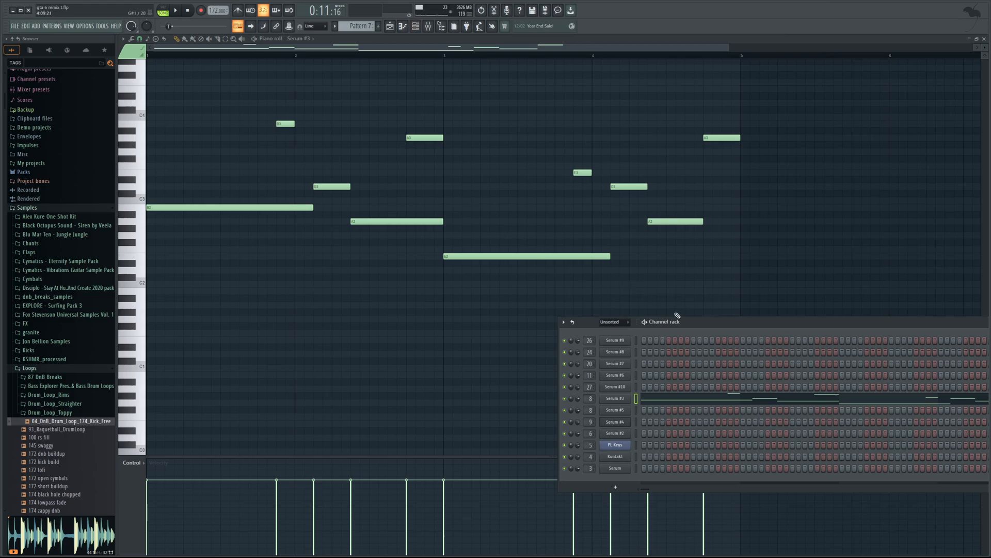
left_click_drag(692, 327, 381, 316)
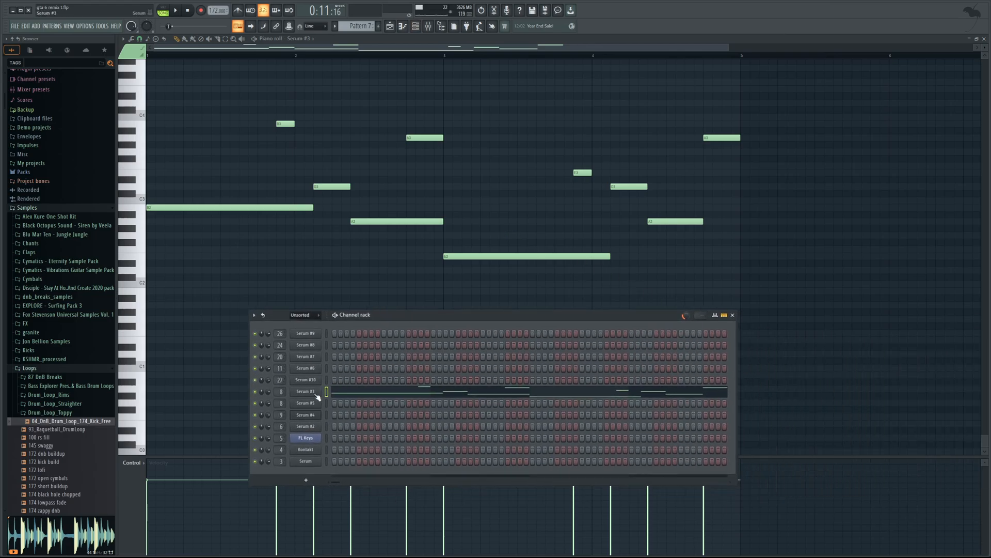
left_click(316, 394)
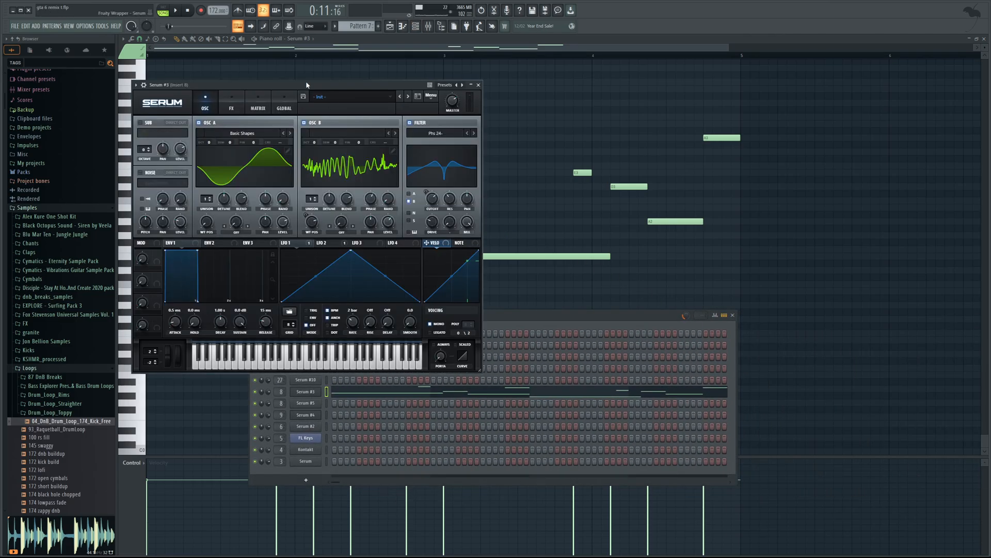
- Play the bass part while viewing Serum #3's effects page, and stop playback
left_click(175, 12)
left_click_drag(355, 84, 575, 69)
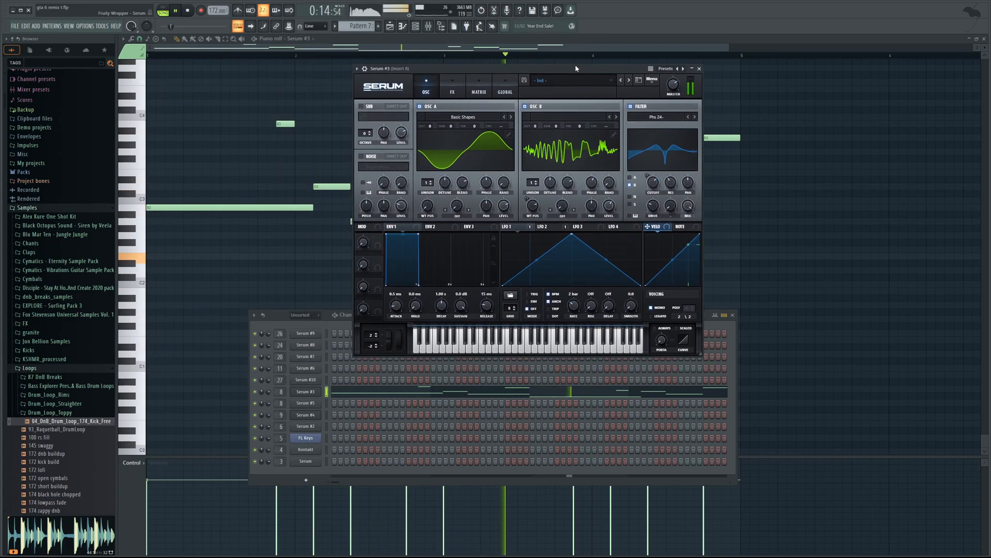
left_click(452, 88)
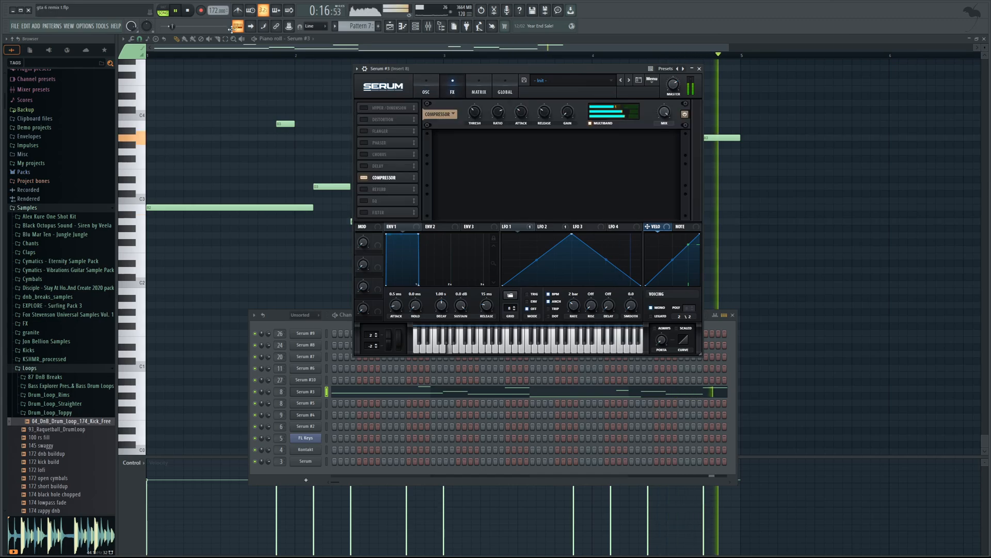
left_click(188, 10)
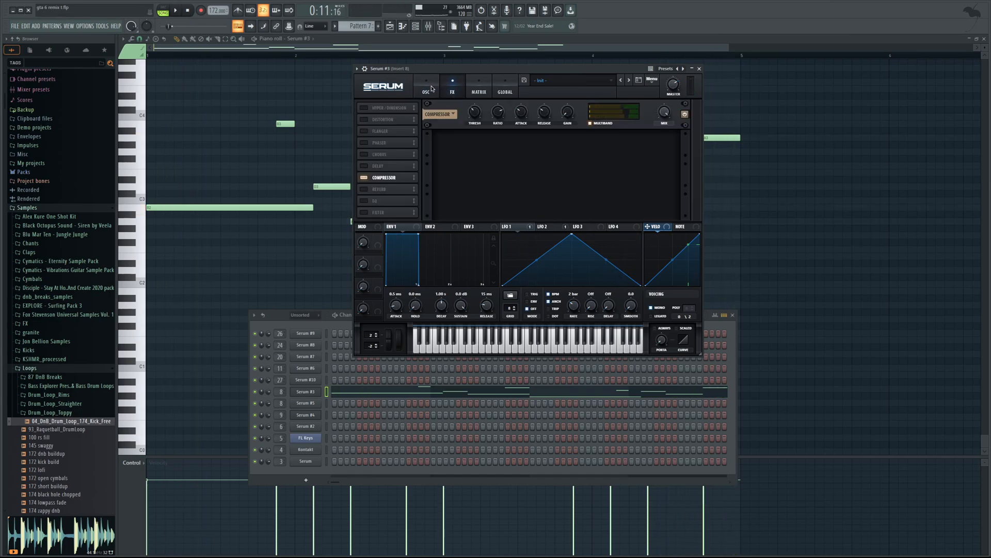
- Inspect oscillator A's wavetable in Serum #3's table editor, and return to the Pattern 7 notes
left_click(433, 89)
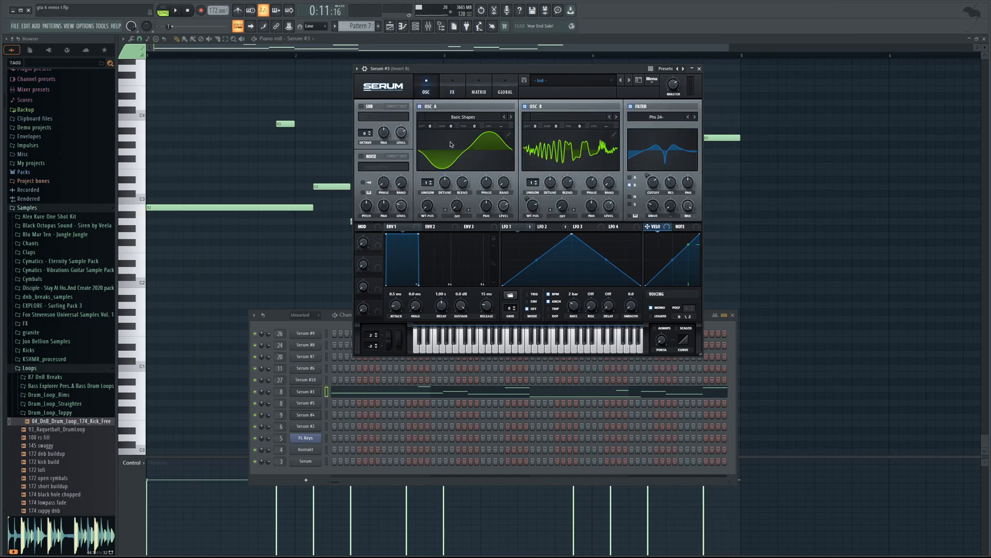
left_click(510, 135)
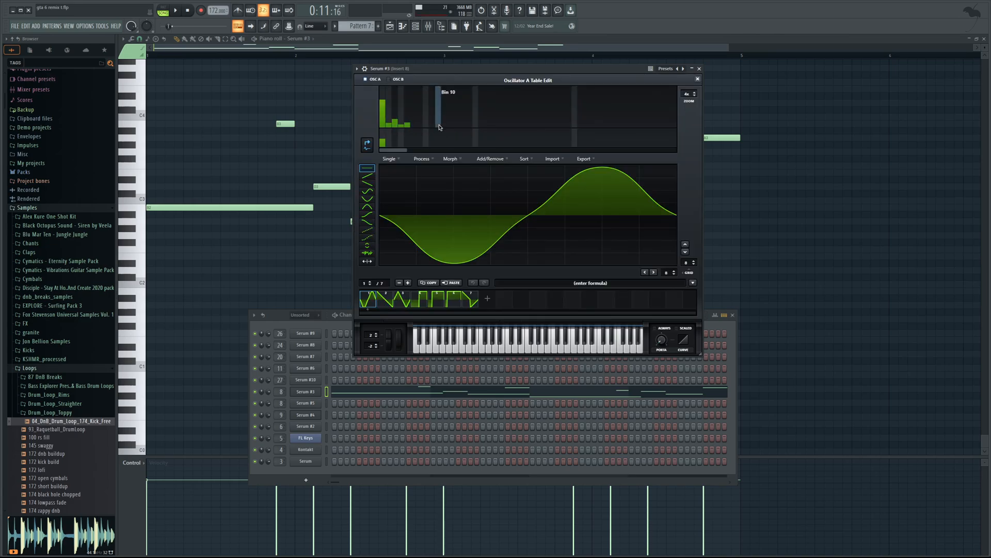
left_click(698, 79)
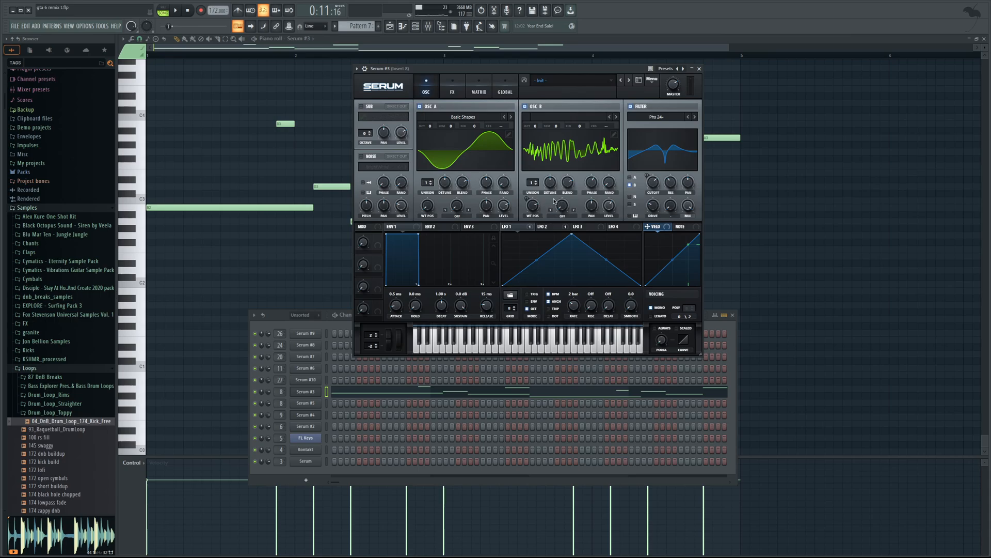
left_click(422, 50)
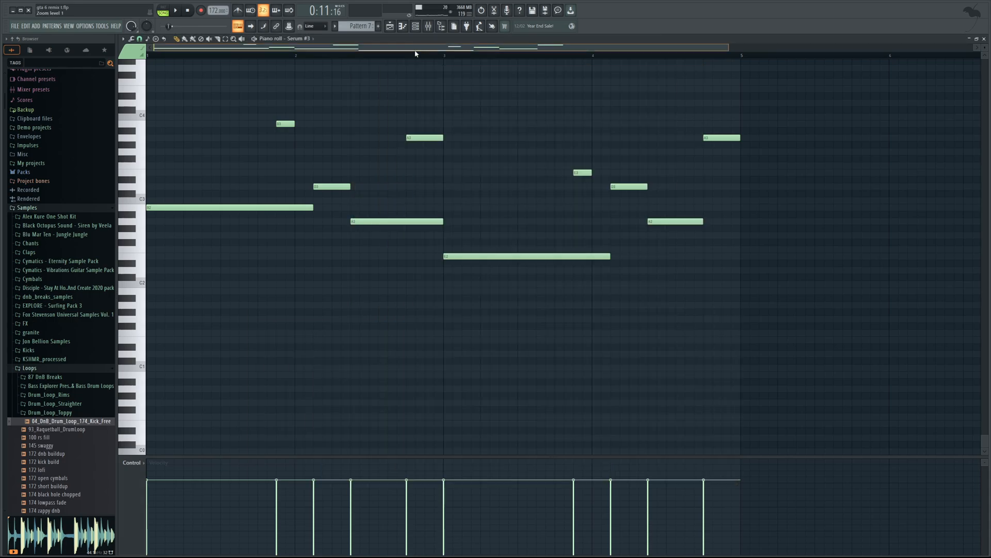
- In the playlist, restore all tracks from the Track 8 solo and mute Tracks 7 and 12
left_click(390, 28)
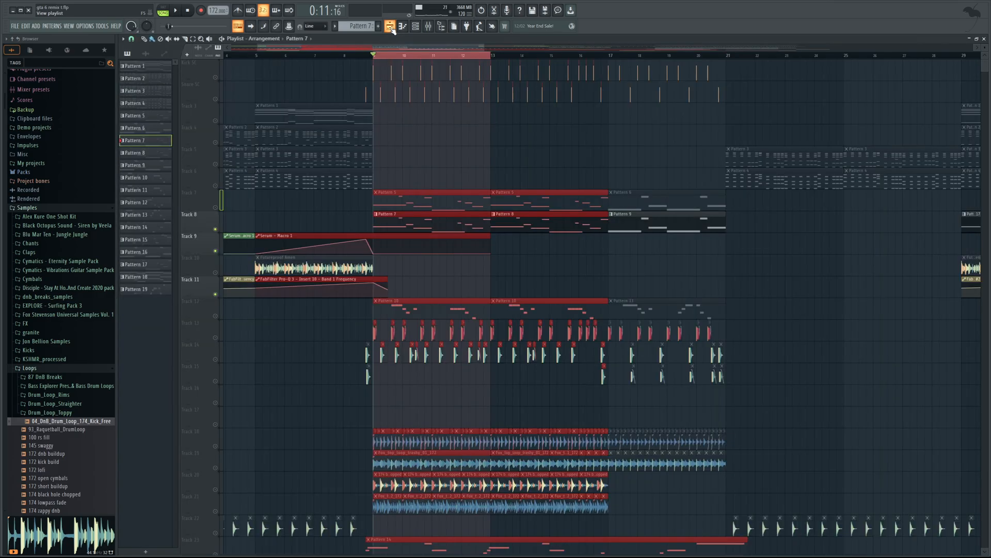
left_click_drag(466, 47, 472, 47)
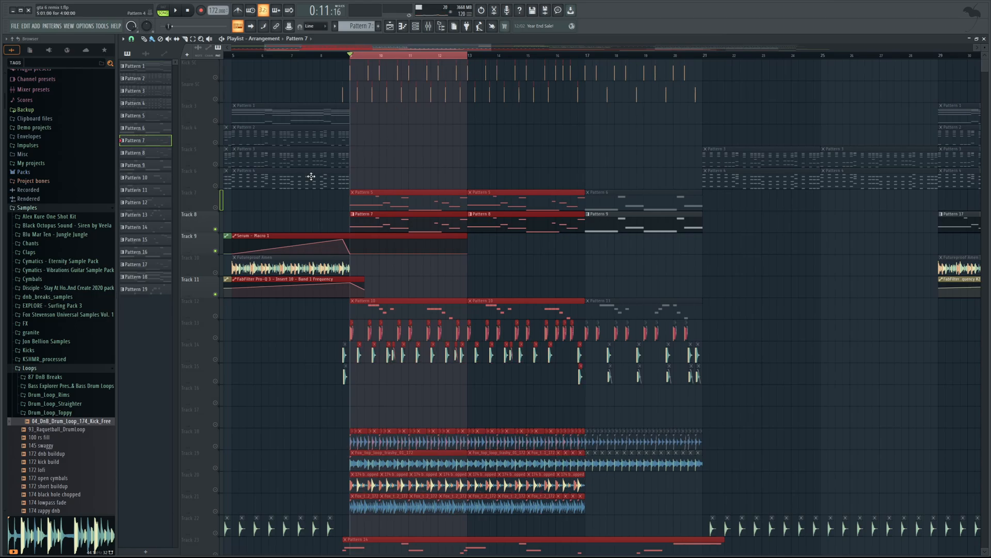
right_click(217, 230)
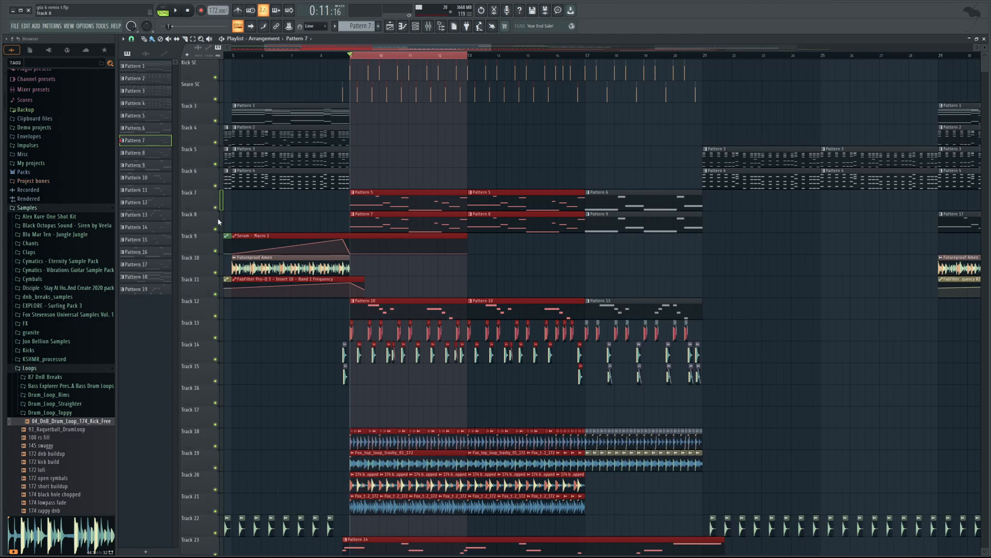
left_click(217, 206)
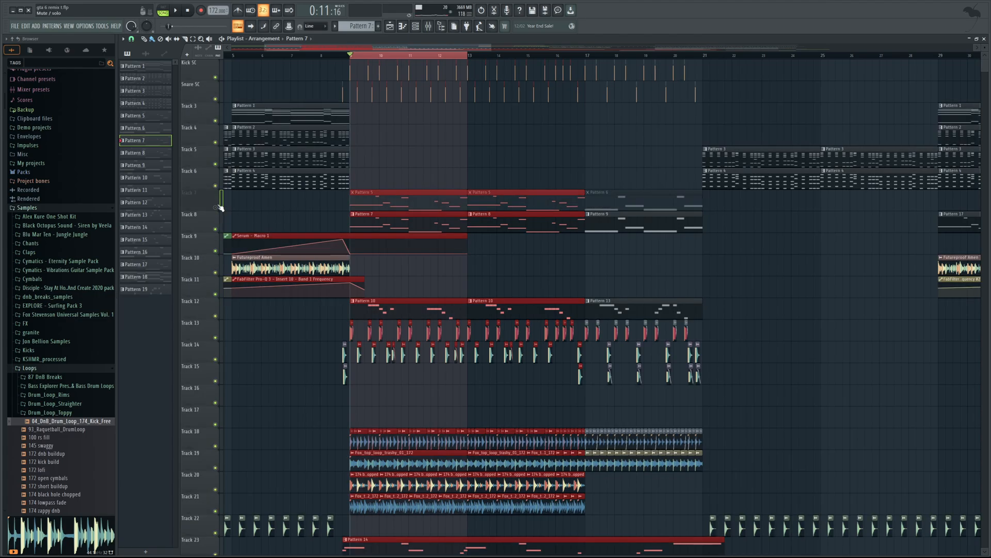
left_click(216, 316)
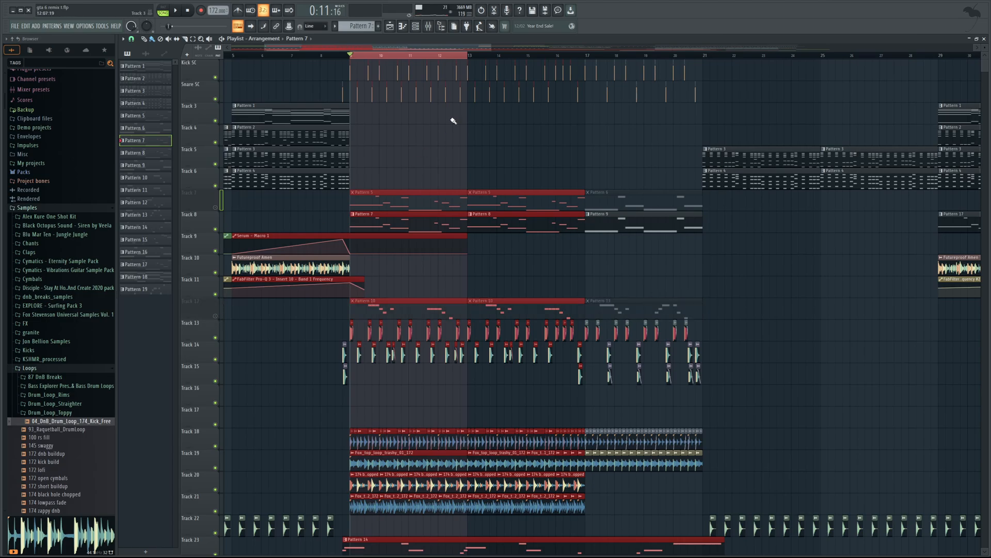
- Play the selected section starting at bar 9 with Tracks 7 and 12 muted, and stop playback
left_click_drag(460, 52, 388, 53)
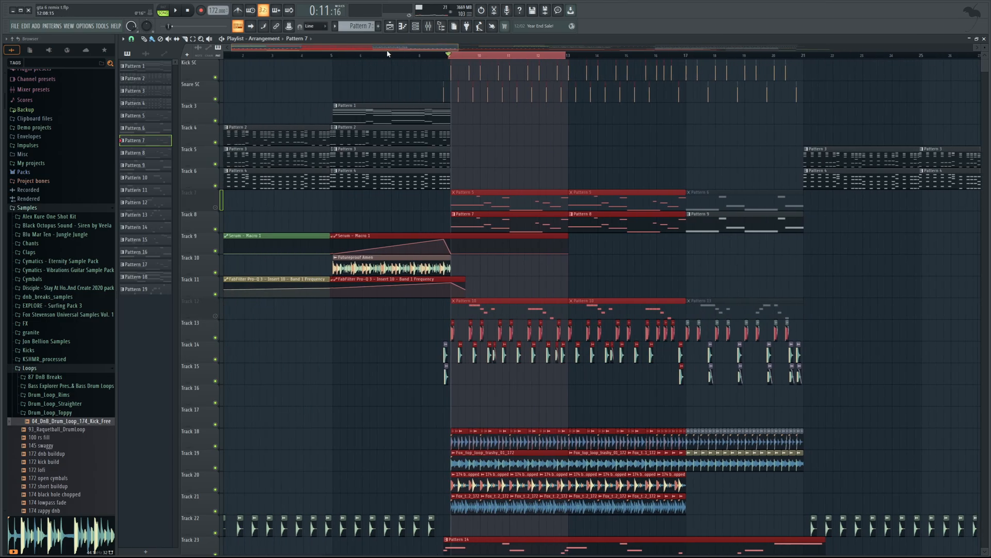
left_click(176, 12)
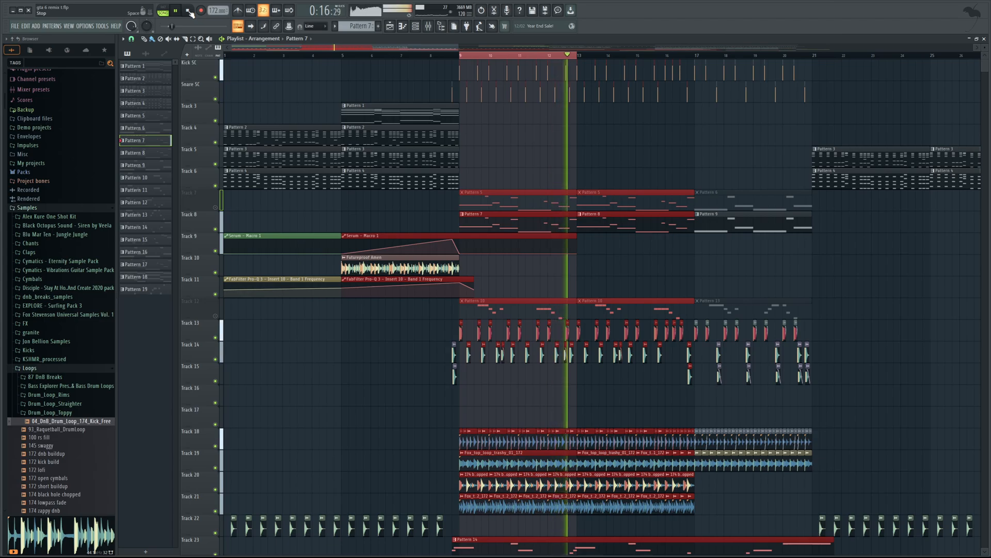
left_click(190, 12)
left_click(190, 12)
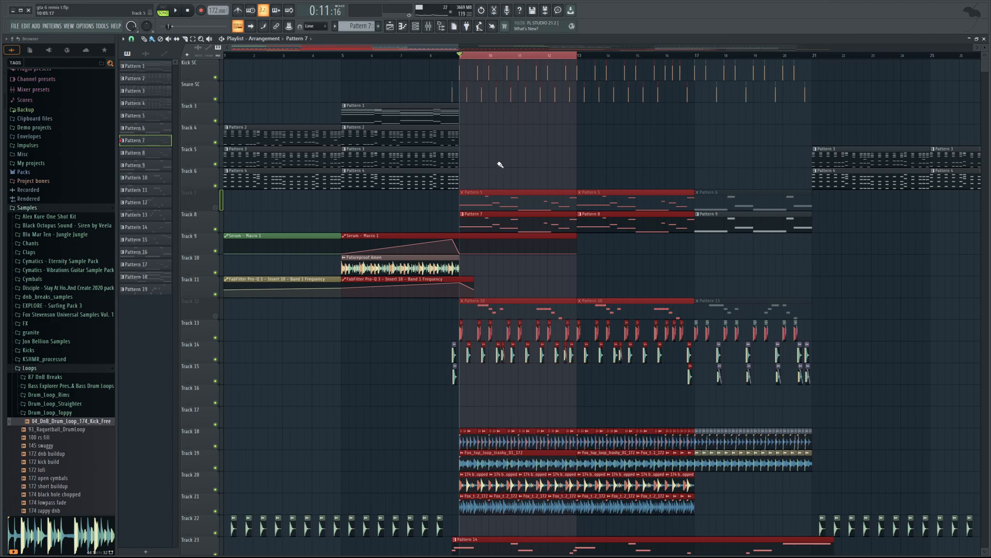
- Toggle Track 7 back to muted and listen to the drop with Track 8 as the audible bass layer
left_click(215, 207)
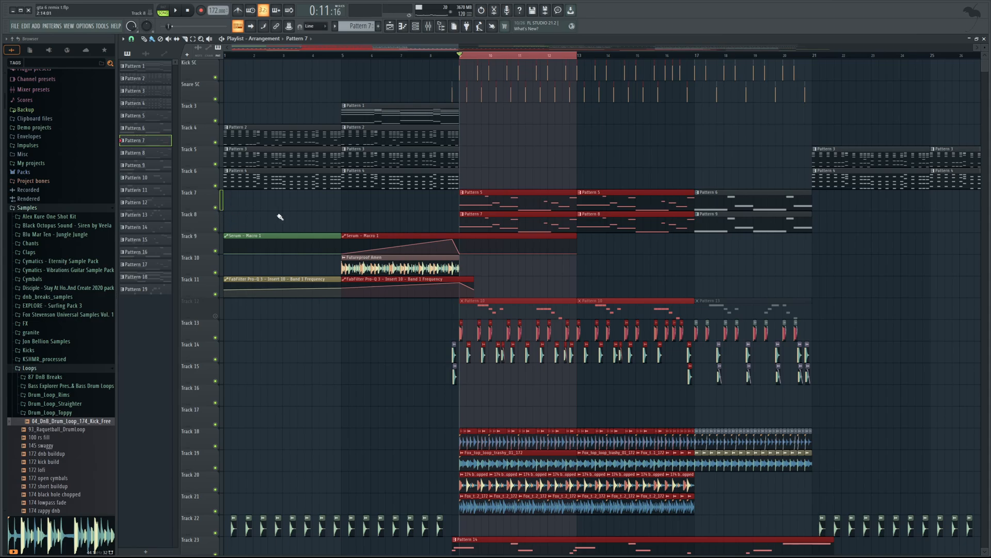
scroll(230, 214, "down", 2)
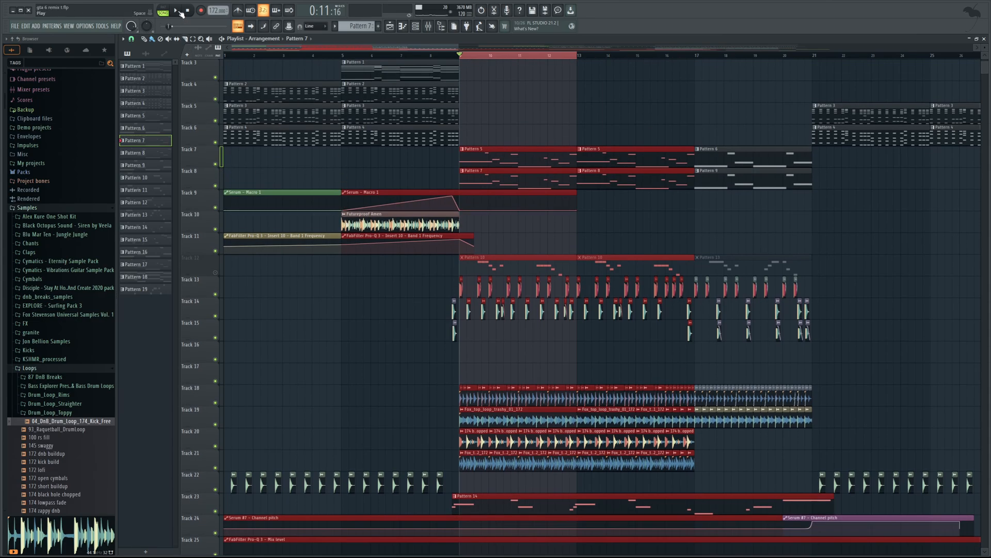
left_click(215, 164)
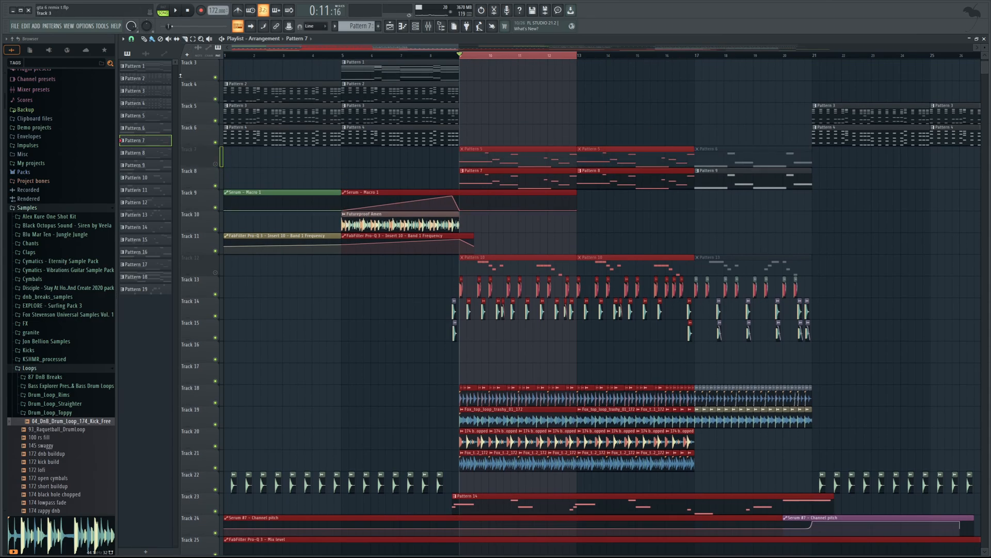
left_click(179, 11)
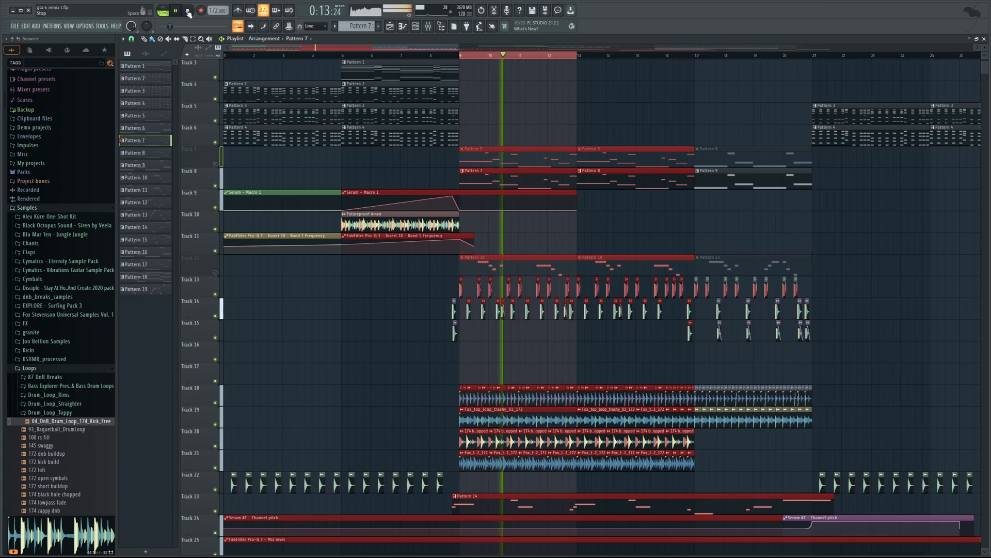
left_click(188, 11)
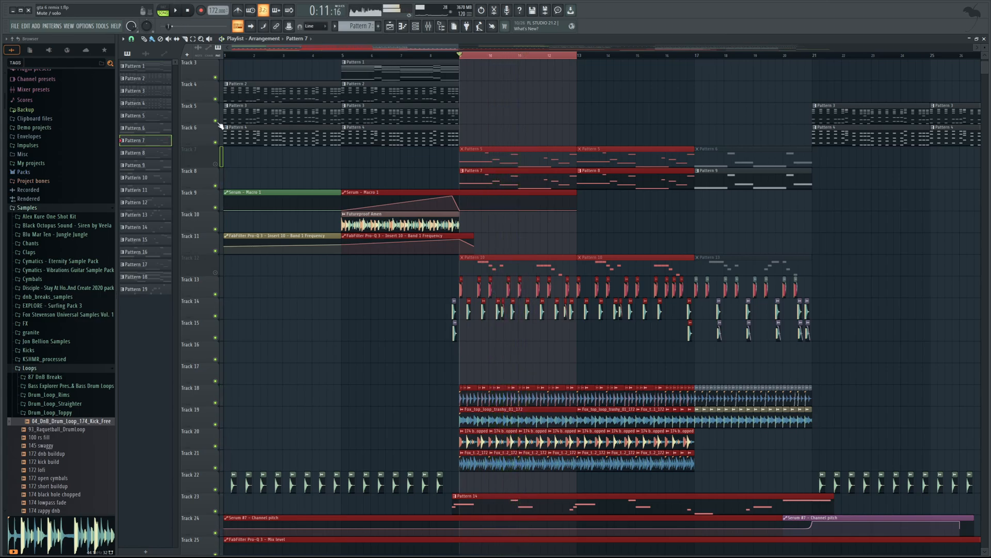
- Unmute Track 7 and play the drop with the Track 7 and Track 8 bass layers together
left_click(215, 164)
left_click(176, 11)
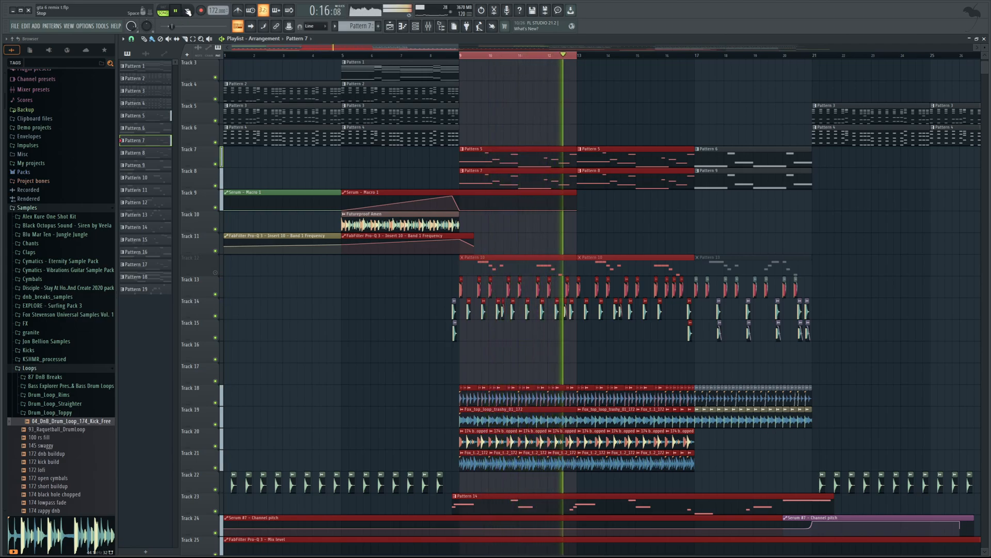
left_click(188, 11)
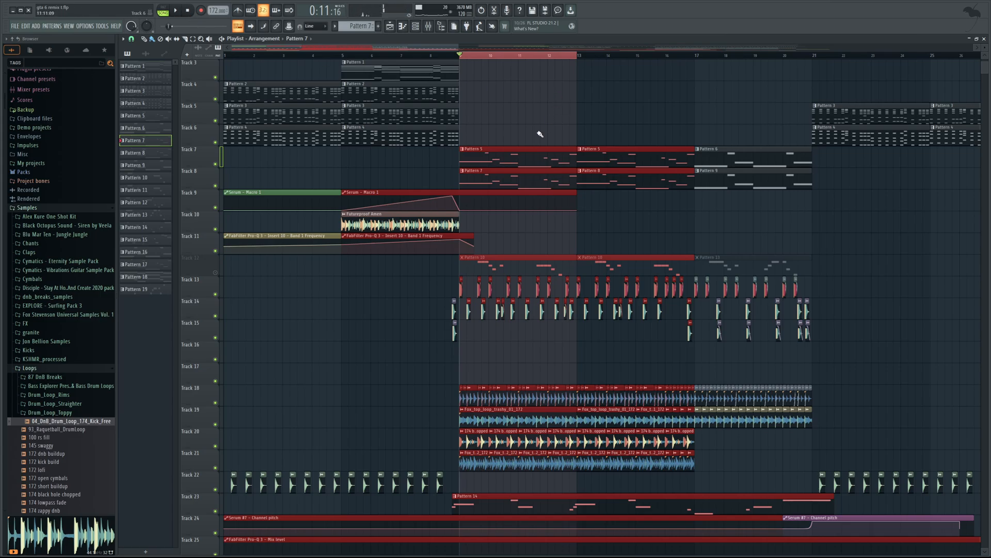
- Isolate bass Tracks 7 and 8, and re-enable automation Tracks 24, 27 and 28
scroll(515, 50, "down", 1)
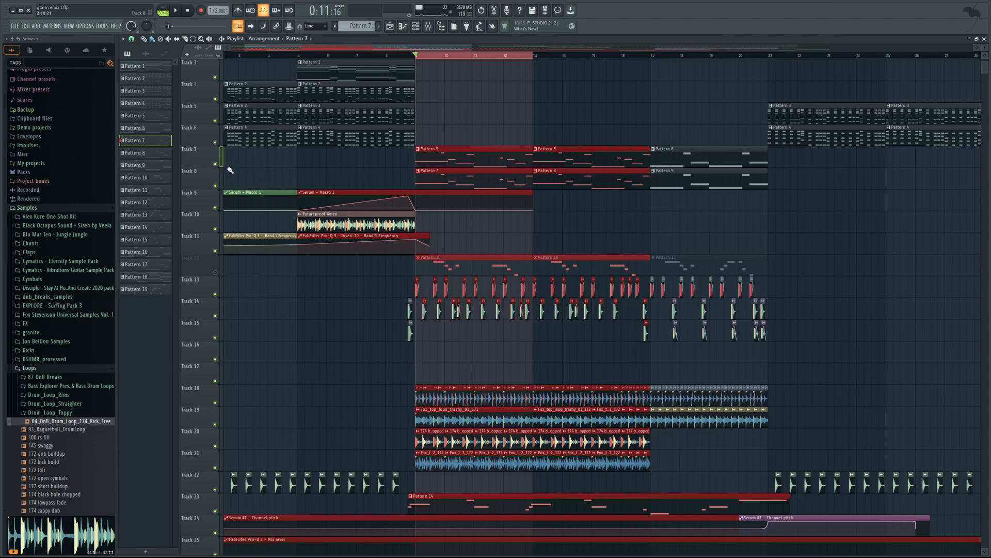
scroll(274, 173, "down", 2)
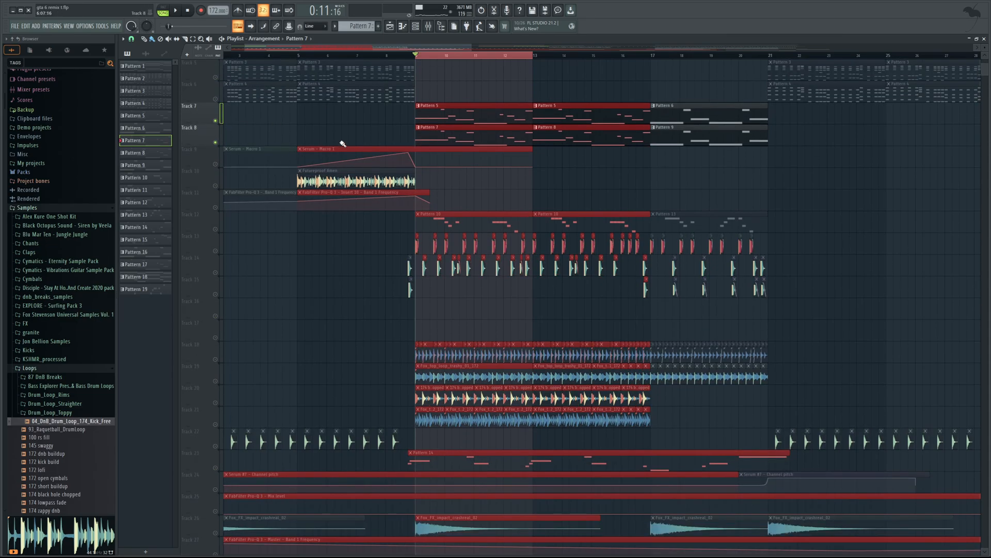
scroll(274, 174, "down", 8)
left_click(216, 315)
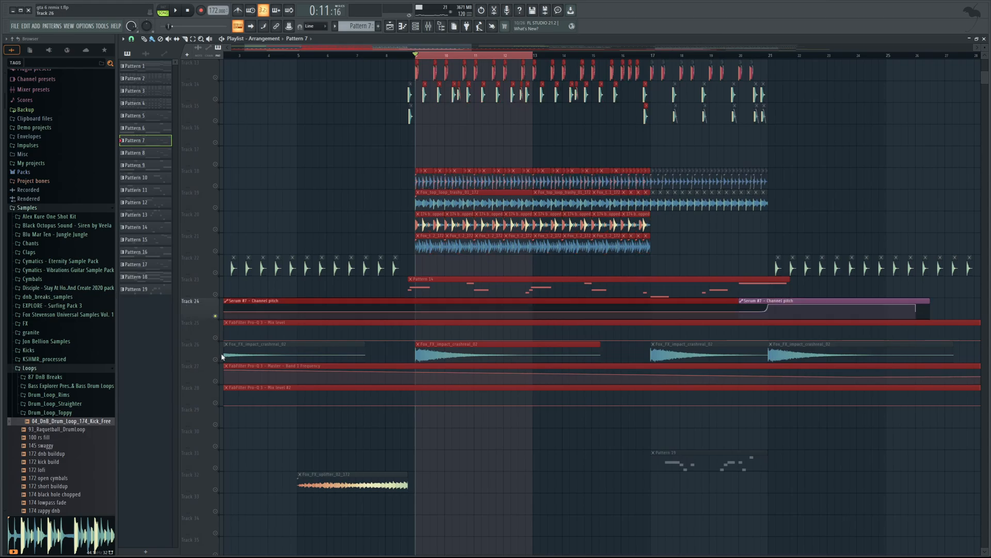
left_click(215, 380)
left_click(215, 402)
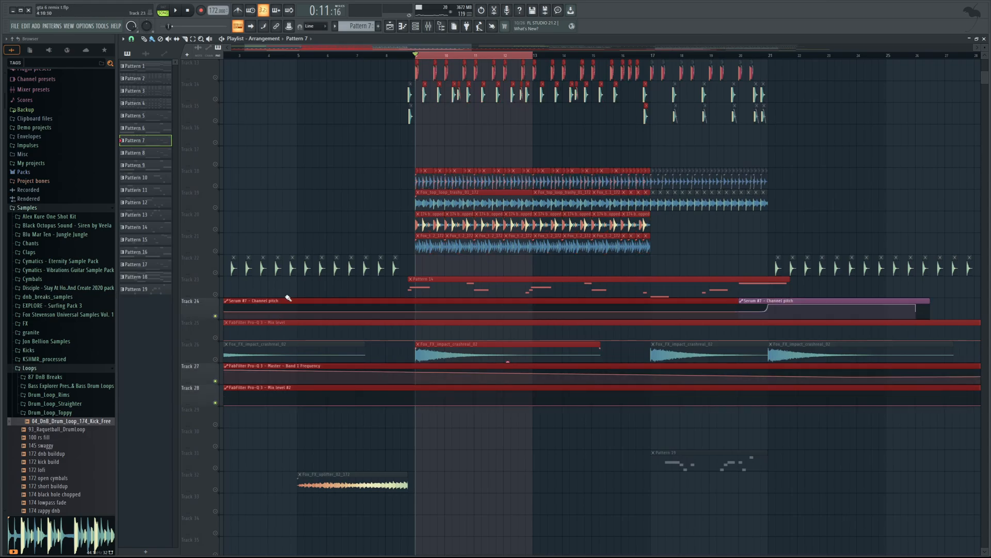
- Play the isolated bass layers with their automation, and stop playback
key("space")
scroll(309, 256, "up", 10)
key("space")
scroll(313, 251, "up", 2)
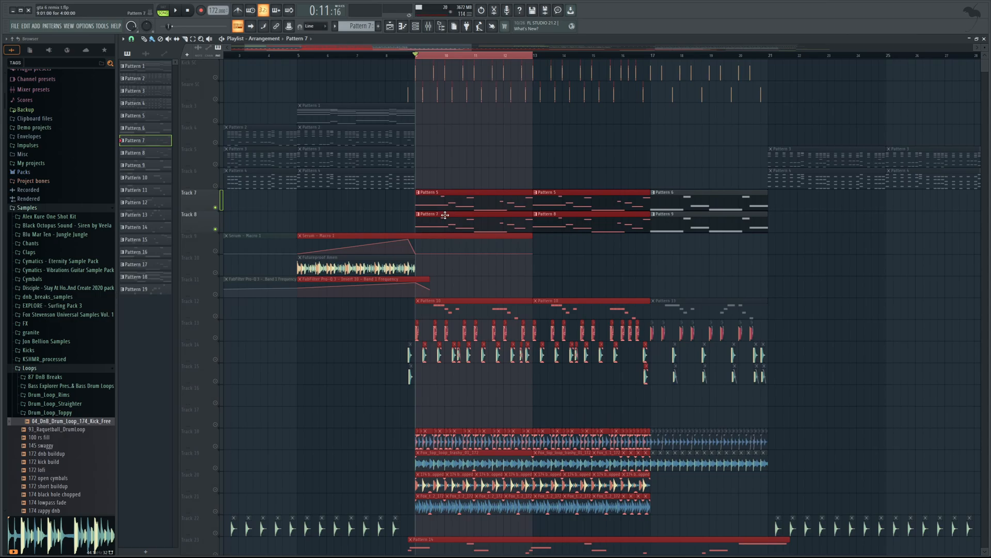
- Open the Serum #4 synth used by the Pattern 5 bass, play the pattern on its own, and stop playback
left_click(445, 203)
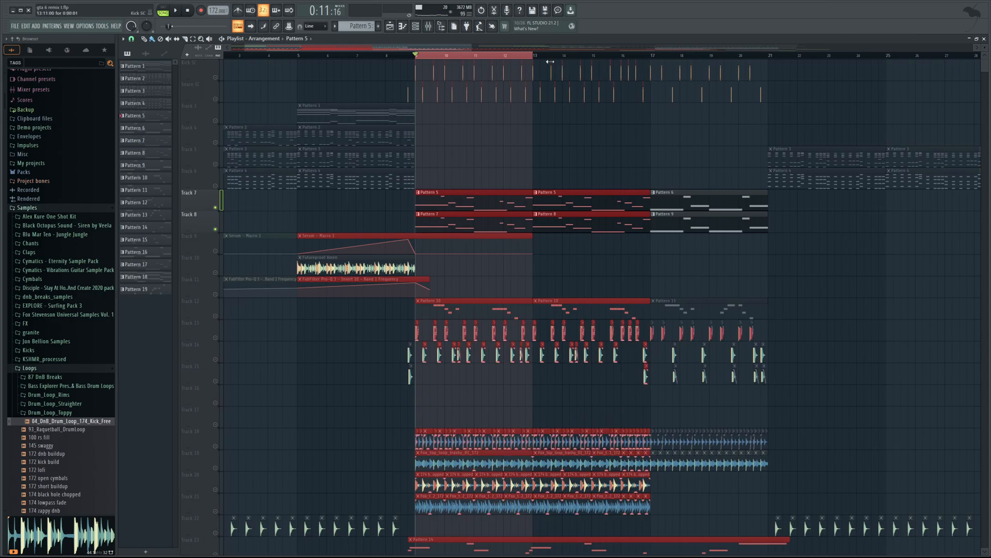
left_click(416, 26)
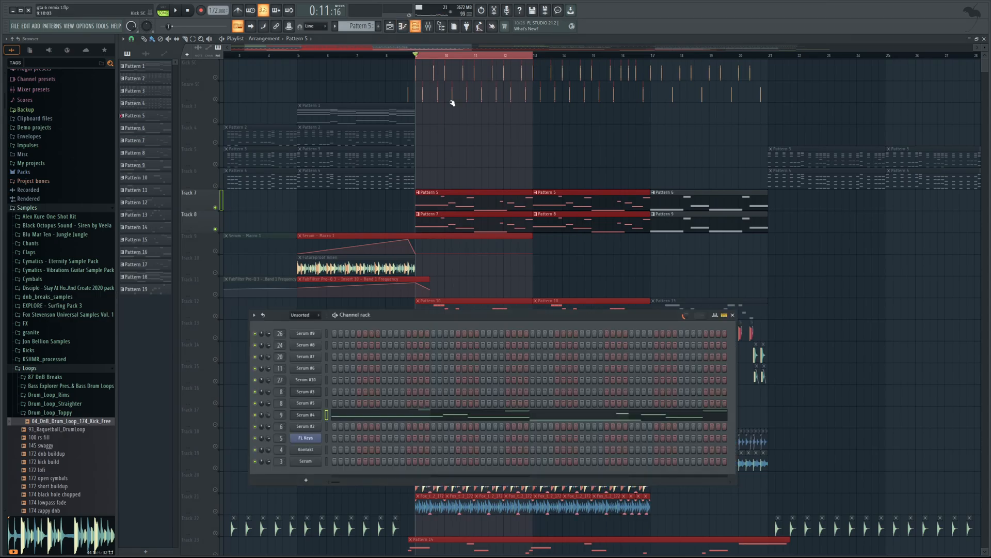
left_click(307, 416)
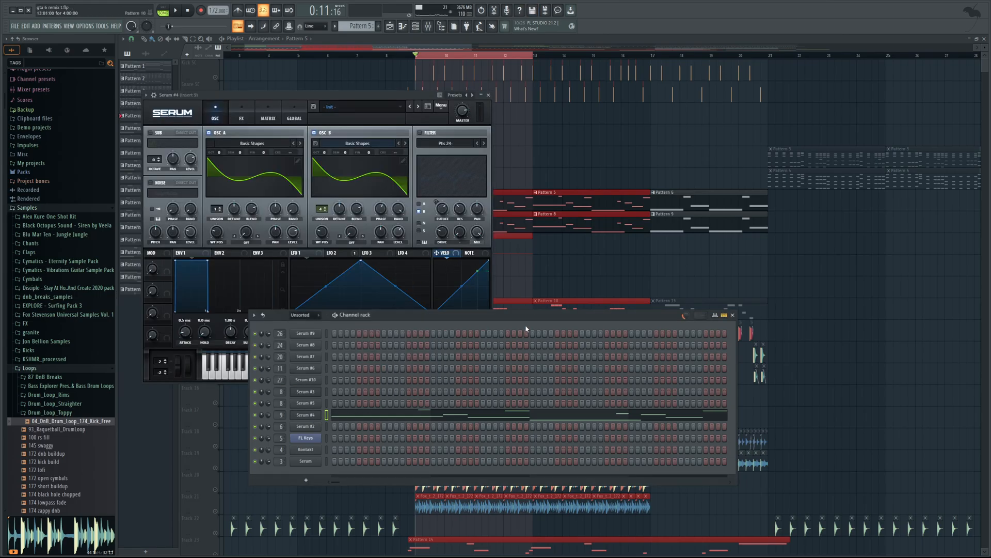
left_click(335, 315)
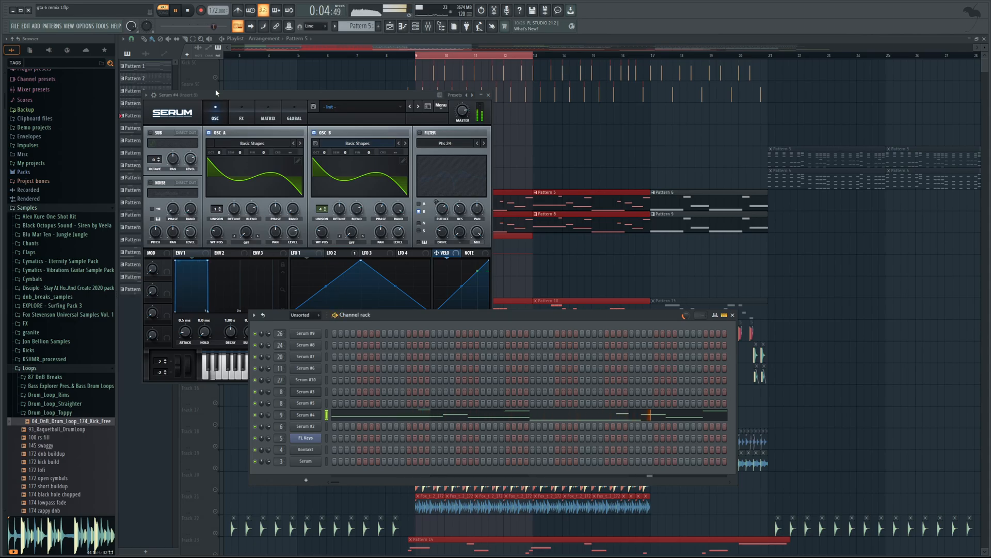
left_click(188, 11)
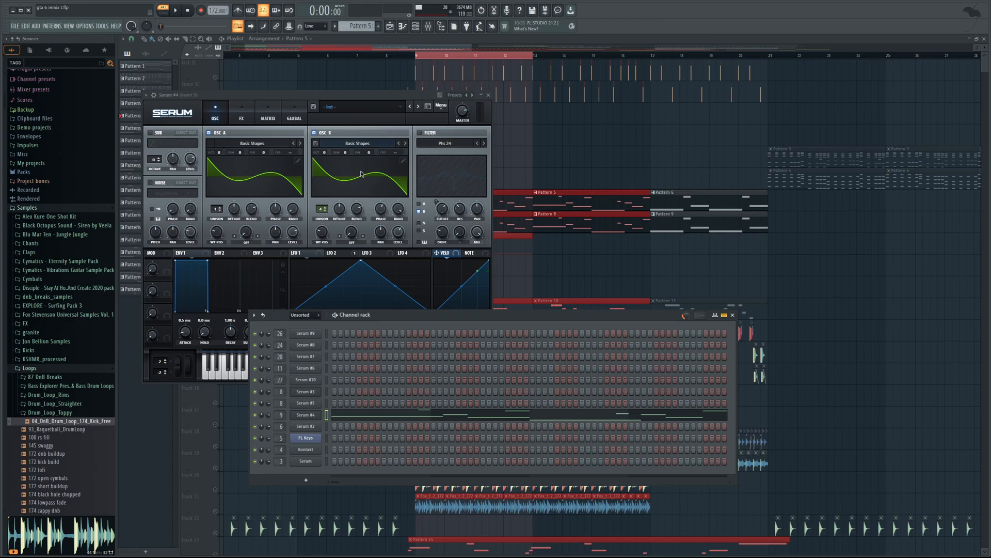
- Examine the oscillator A waveform and its harmonics in Serum #4's wavetable editor, and return to the oscillator view
left_click(298, 162)
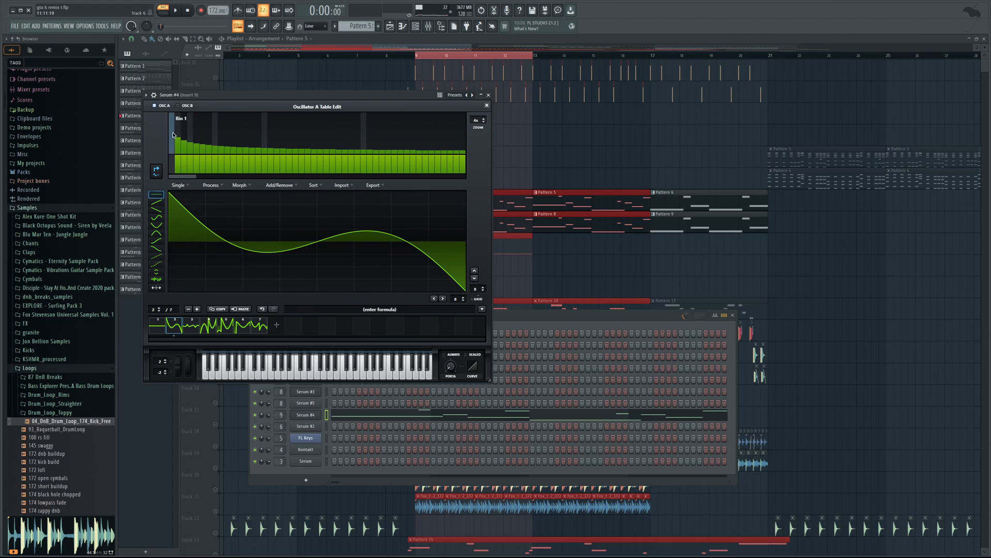
left_click(226, 375)
left_click(204, 370)
left_click_drag(417, 97, 761, 199)
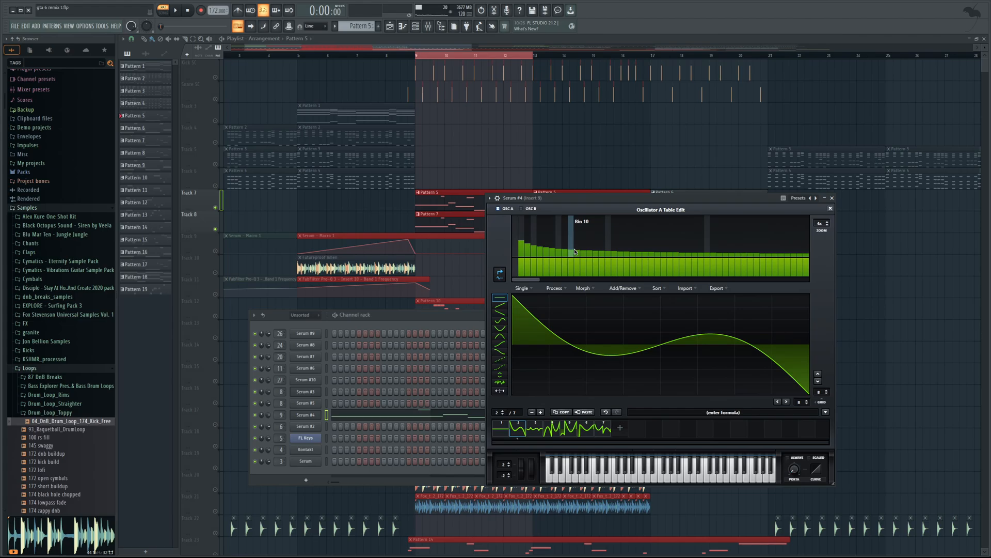
left_click(831, 209)
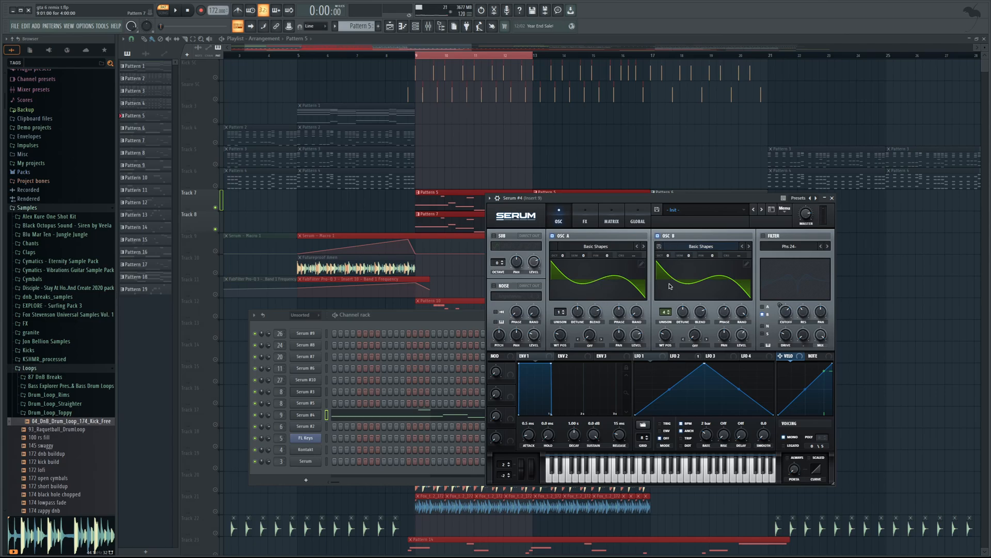
- Disable oscillator A in Serum #4 and listen to Pattern 5 with oscillator B alone
left_click(560, 238)
left_click(176, 11)
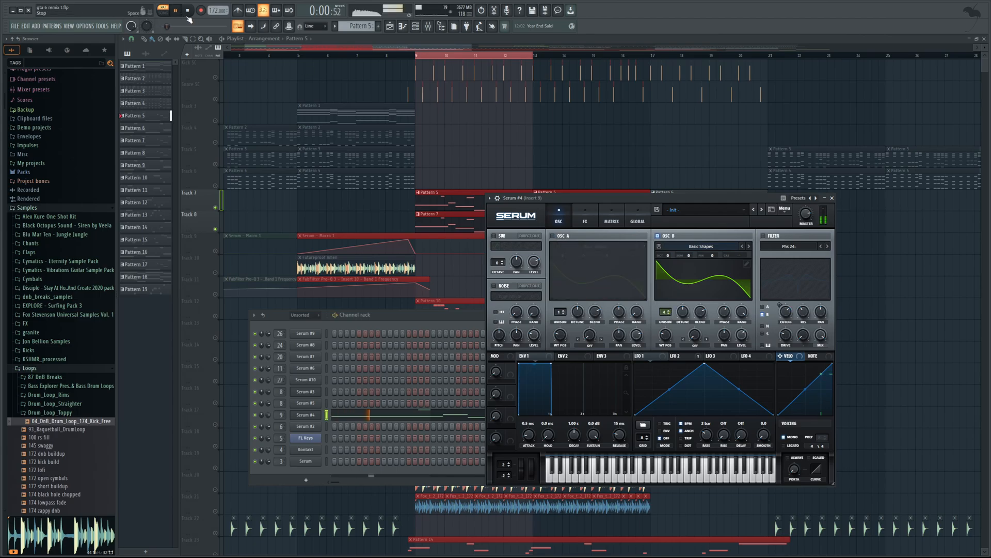
left_click(189, 16)
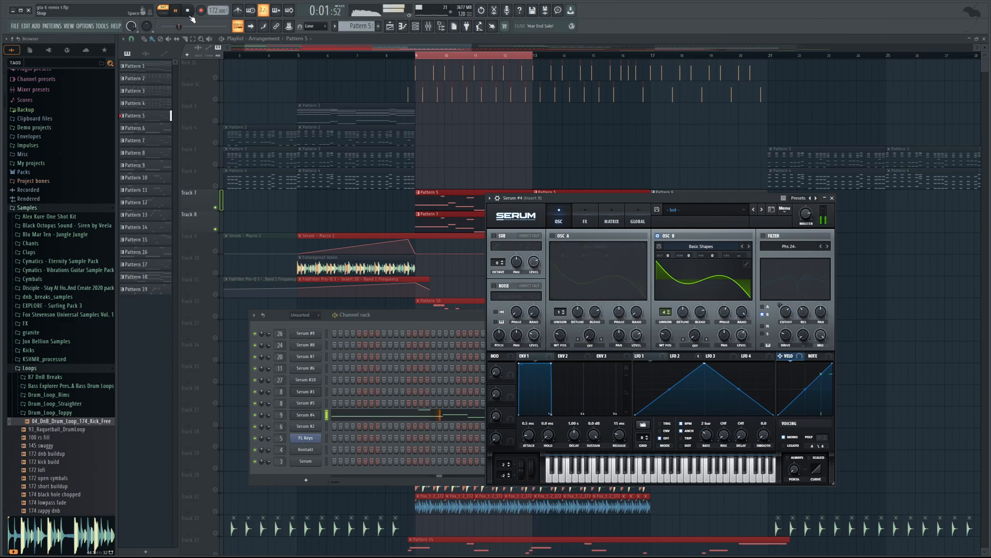
- Switch Serum #4 to oscillator A only, listen to Pattern 5, and stop playback
left_click(683, 236)
left_click(566, 236)
left_click(175, 10)
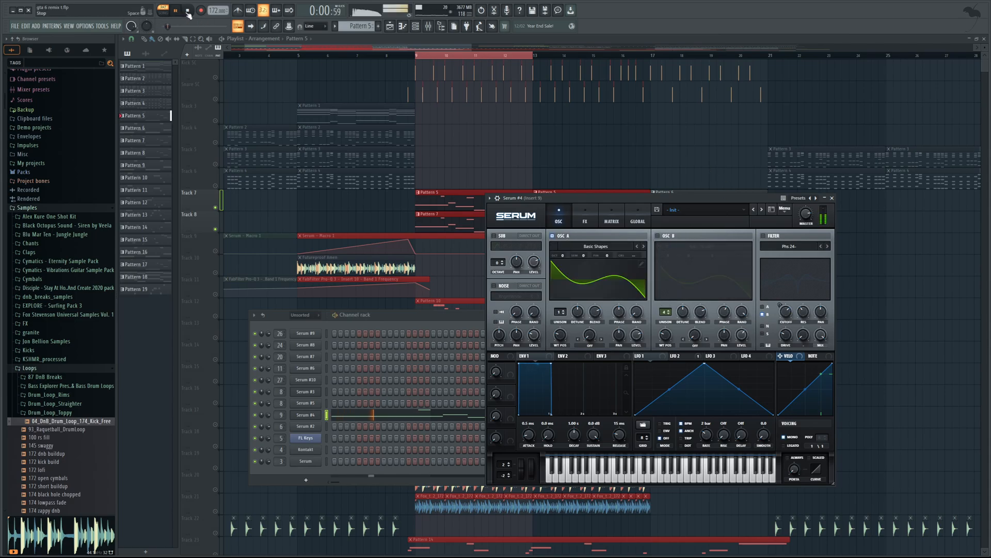
left_click(188, 11)
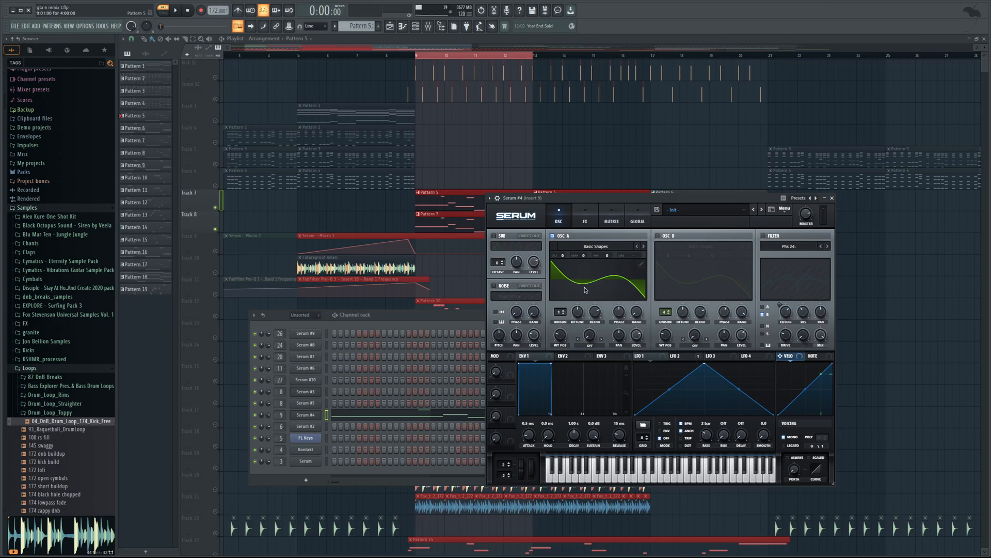
- Re-enable oscillator B in Serum #4 and check the synth's effects section before returning to the oscillators
left_click(671, 238)
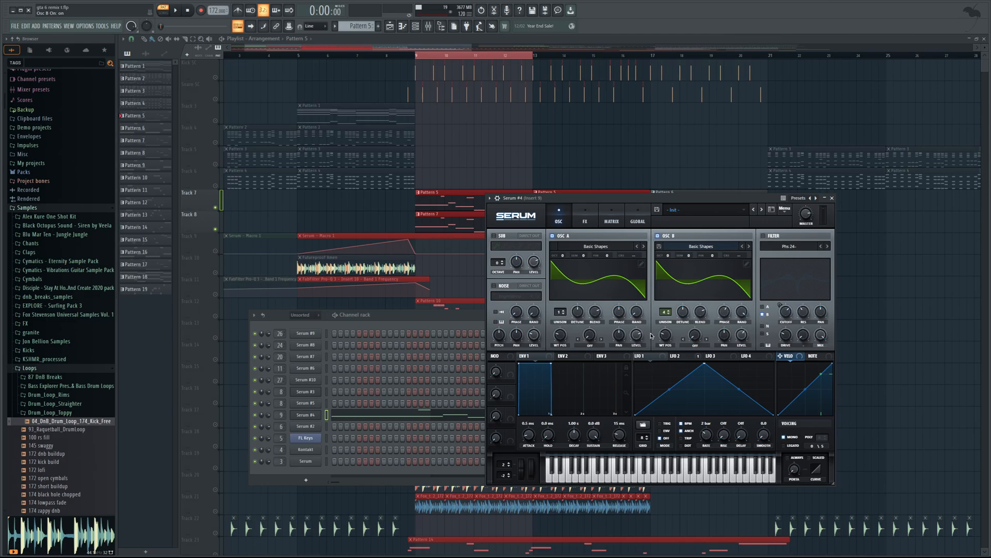
left_click(592, 226)
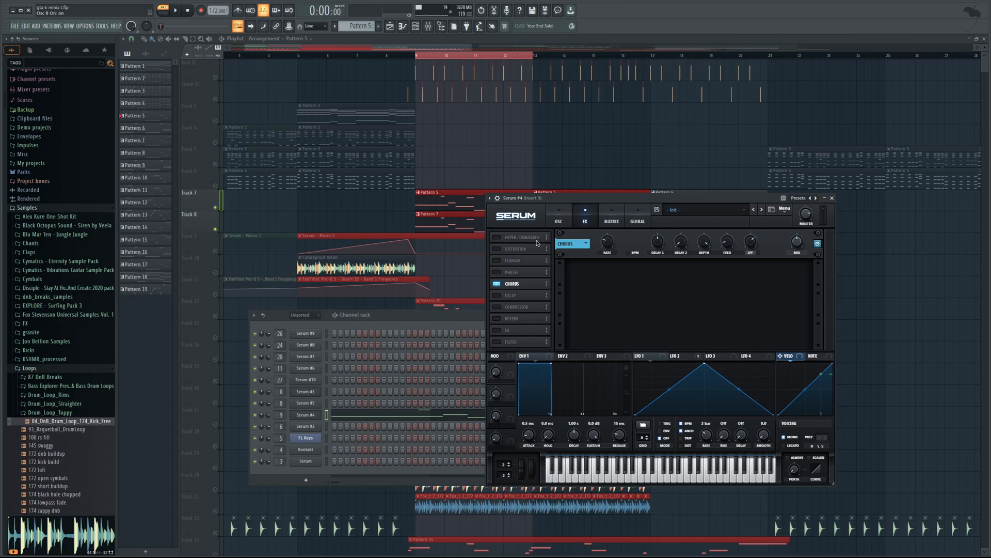
left_click(566, 222)
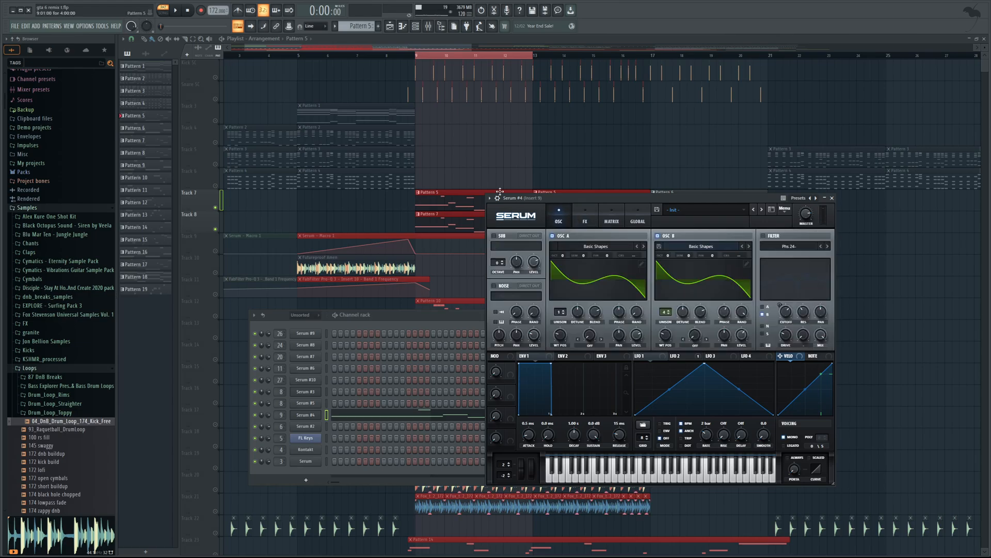
- Return to song mode and mute Track 7, leaving Track 8 as the audible bass layer
left_click(435, 49)
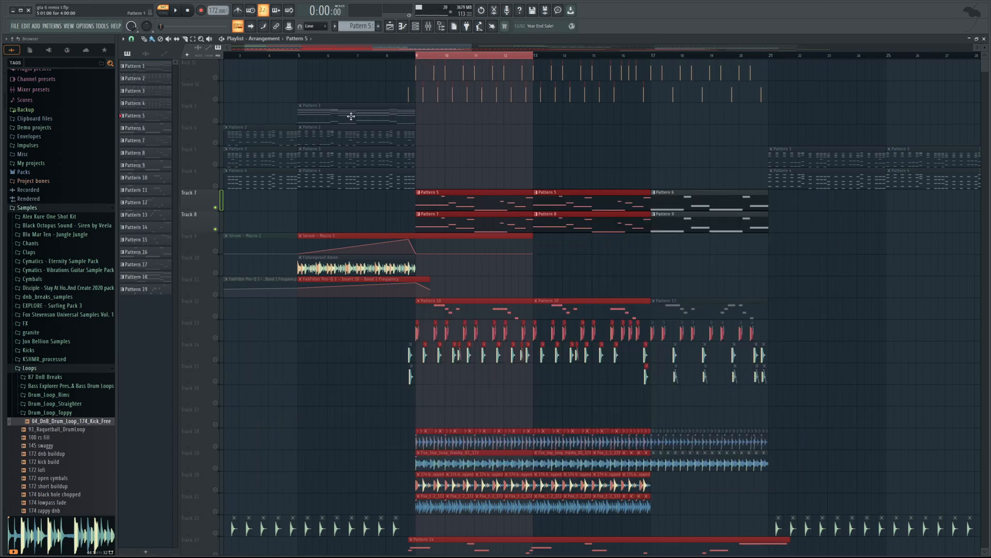
left_click(422, 58)
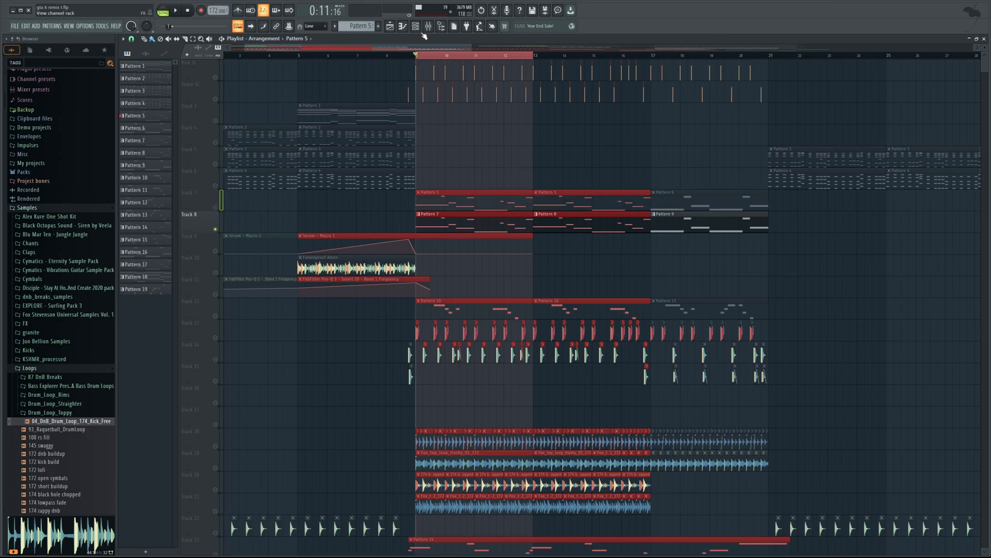
- Load MSED on the Master mixer track and mute its mid signal
left_click(428, 26)
left_click(456, 224)
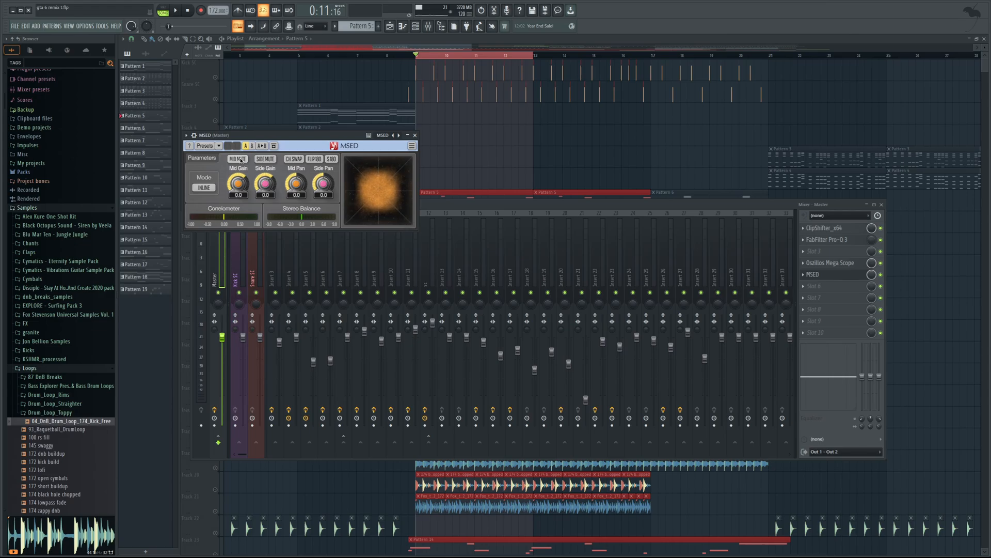
left_click(238, 161)
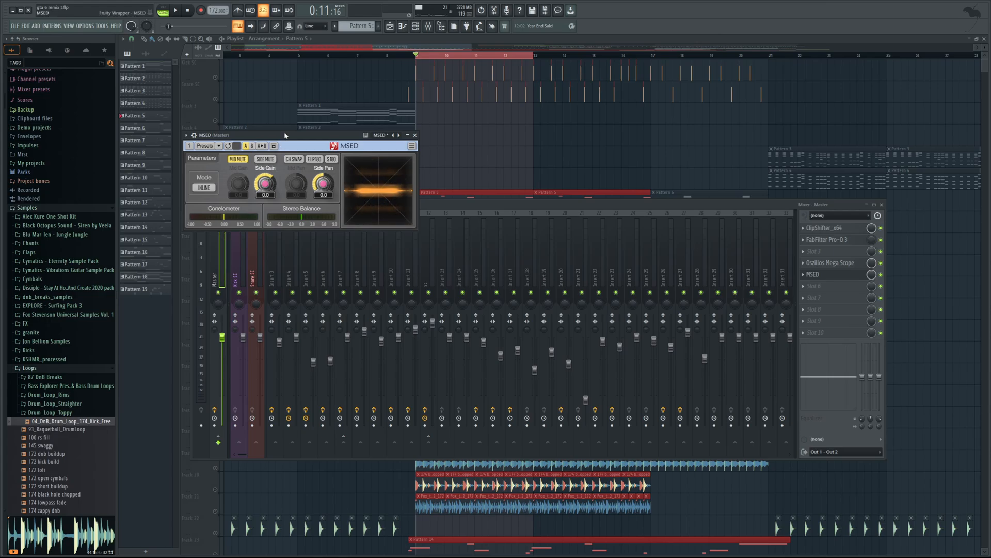
left_click_drag(288, 137, 321, 170)
- Play the Track 8 bass layer with only the side signal audible, and stop playback
left_click(476, 48)
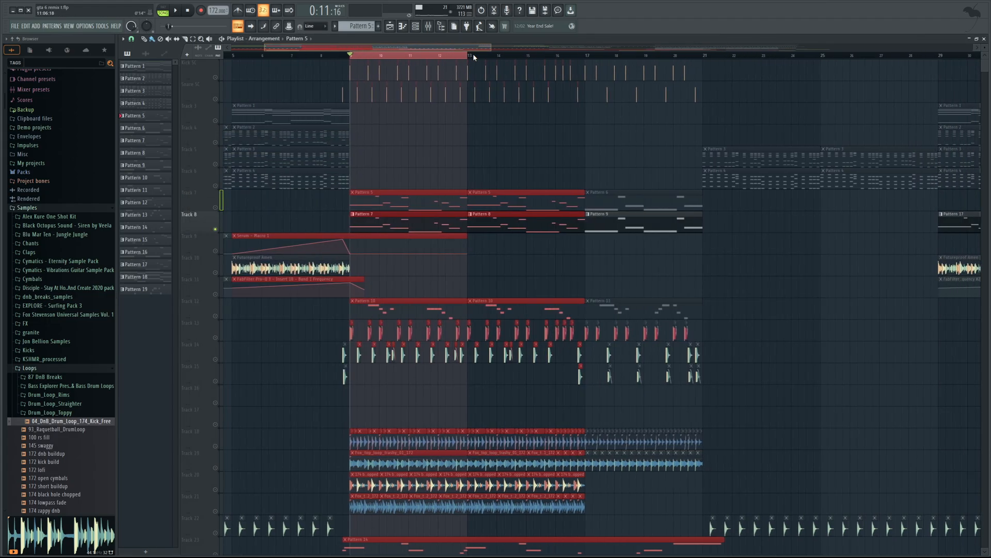
key("space")
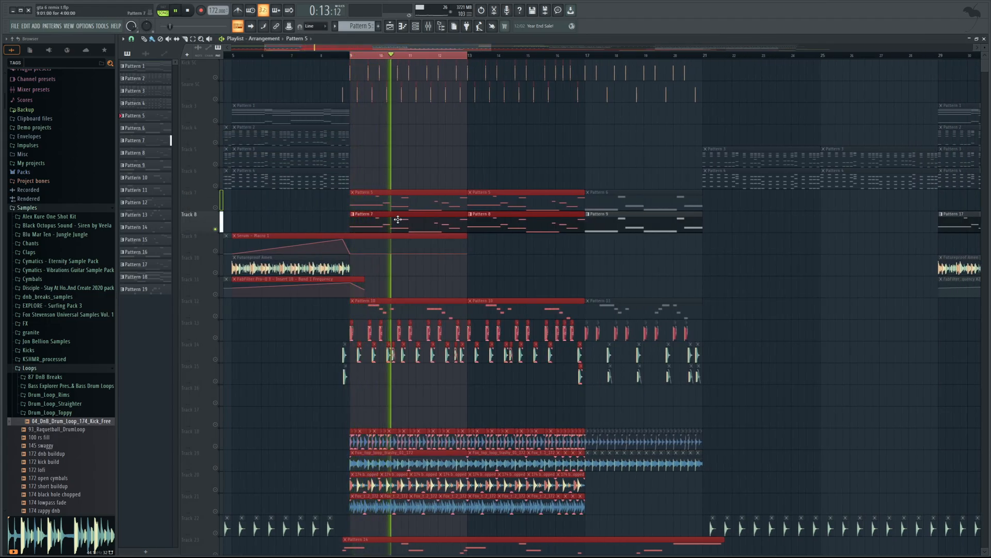
key("space")
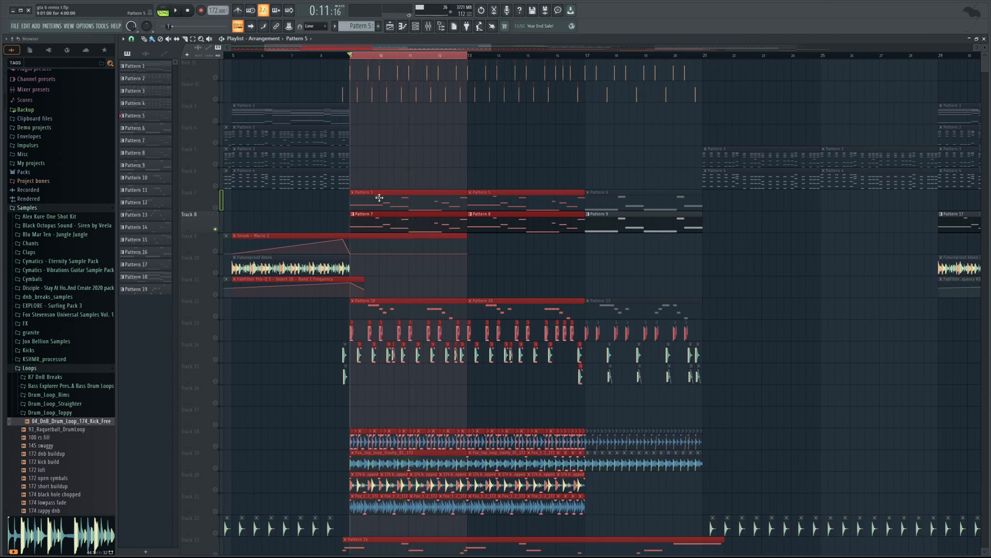
- Unmute Track 7 and play both bass layers with the Master's mid signal muted
left_click(219, 209)
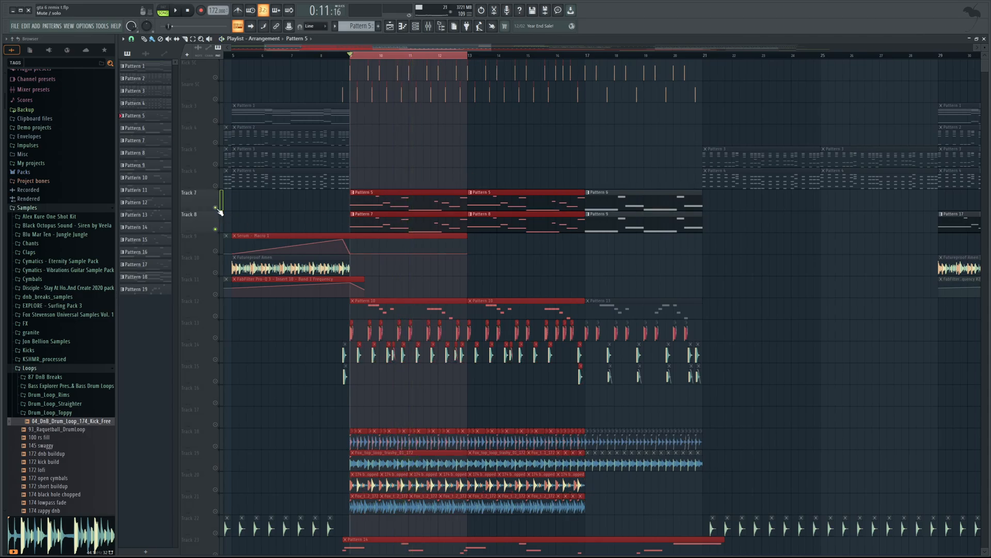
key("space")
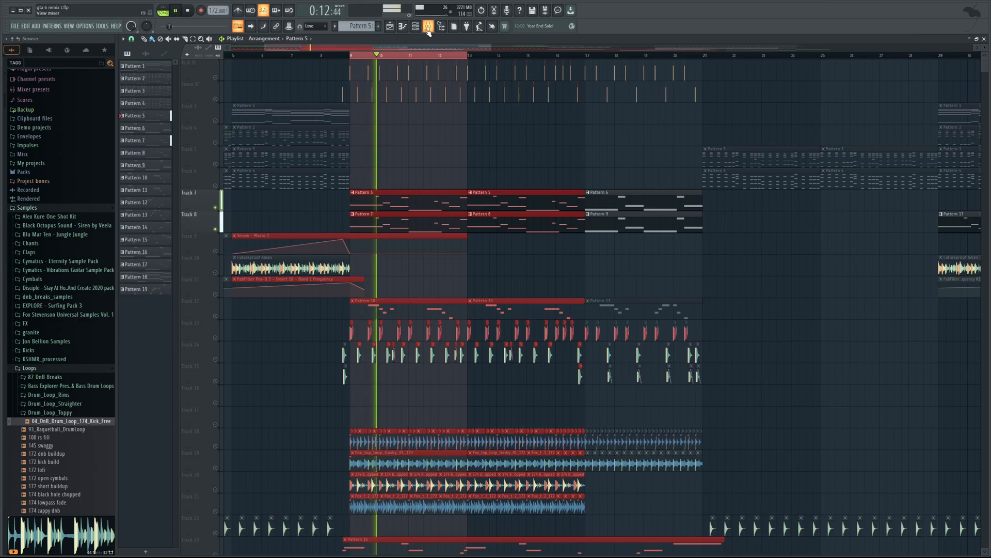
key("F9")
key("space")
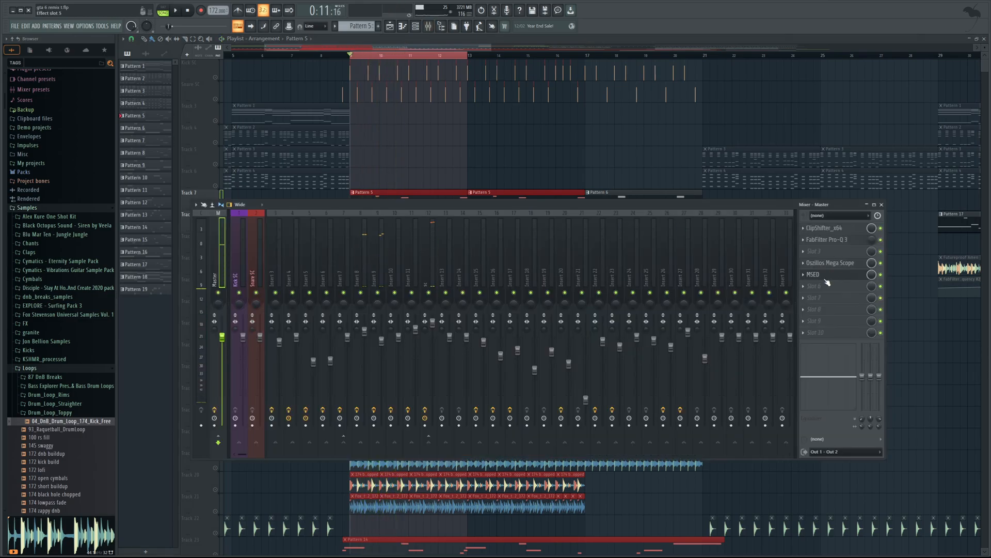
- Remove MSED from the Master mixer track and play both bass layers without it
left_click(825, 275)
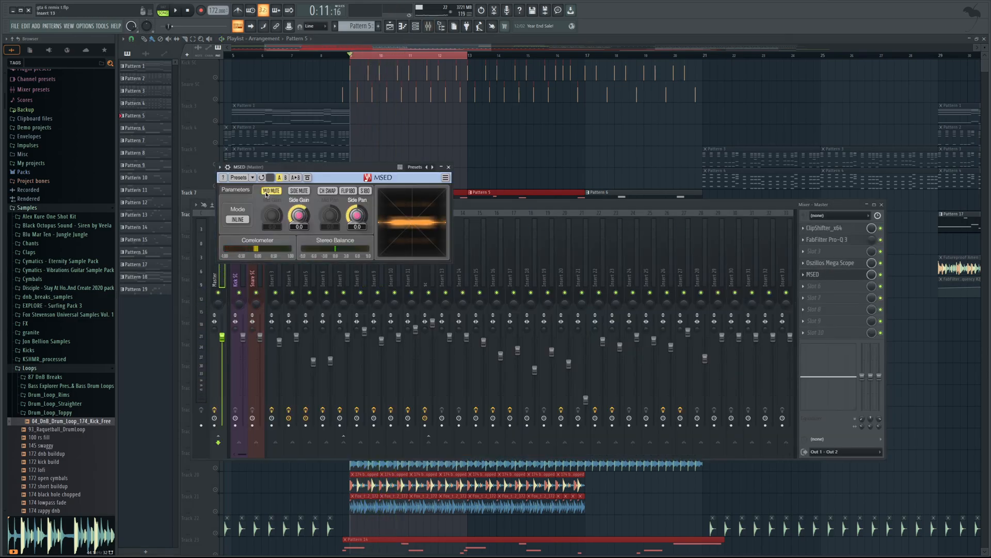
key("F12")
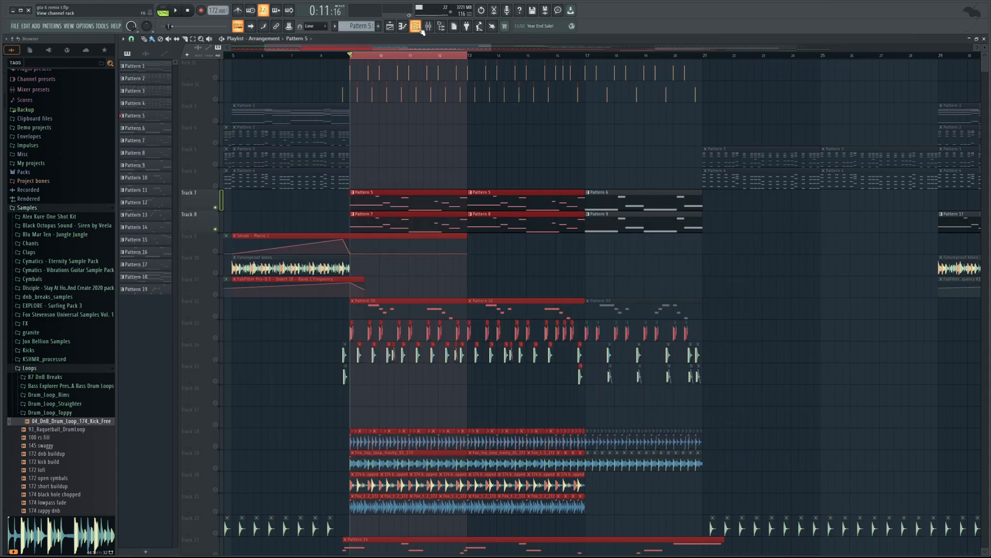
left_click(417, 28)
left_click(428, 26)
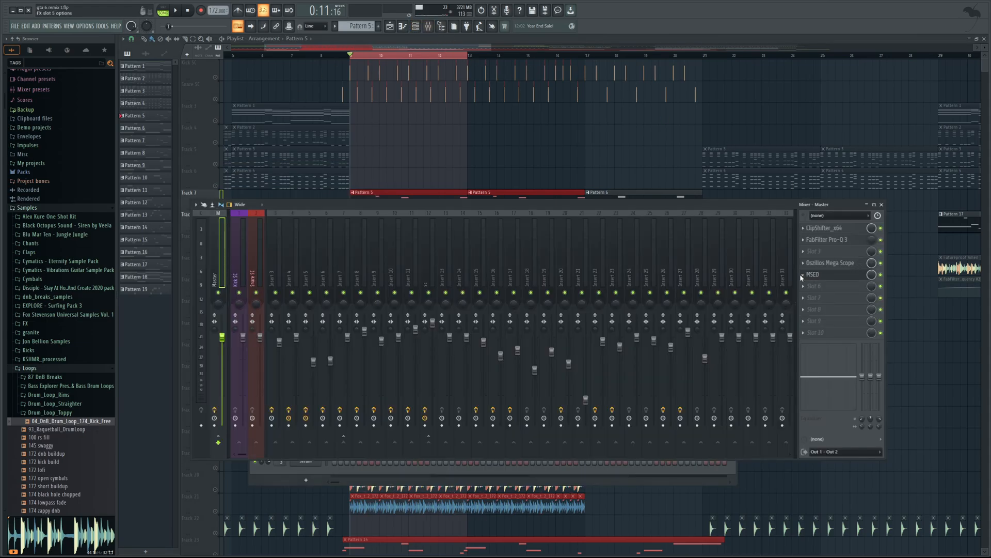
key("space")
key("F9")
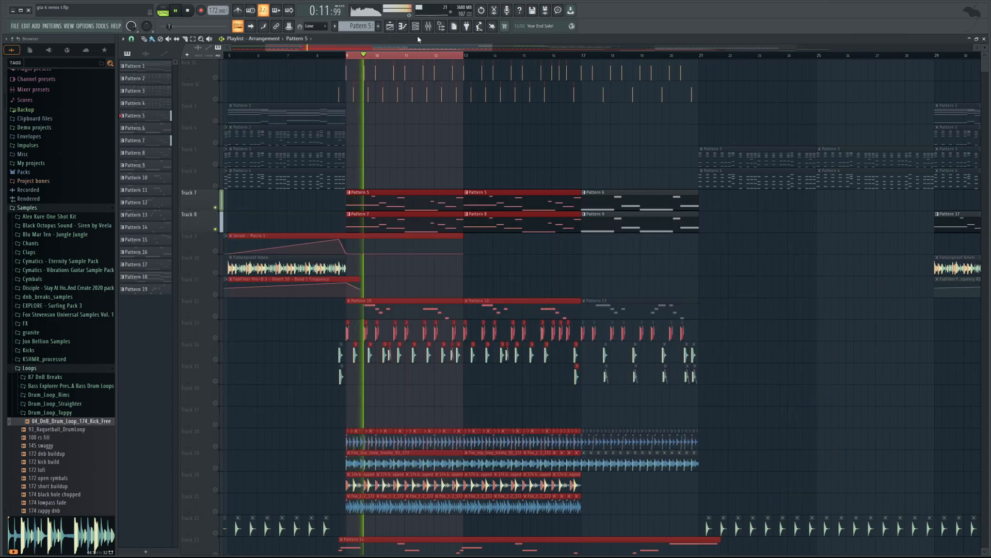
- Set the Master's stereo separation to 100% merged and check the bass layers in mono
left_click(429, 29)
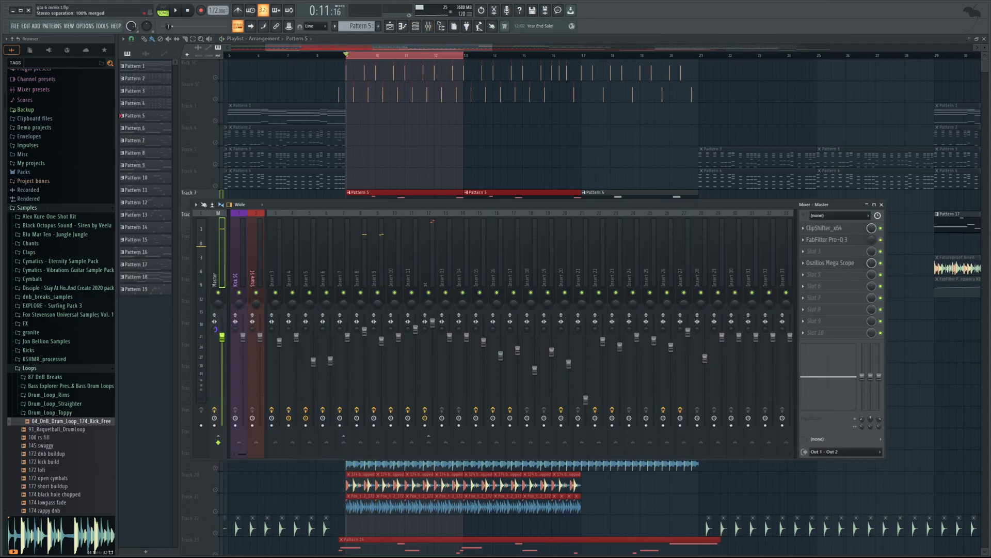
key("space")
left_click(428, 26)
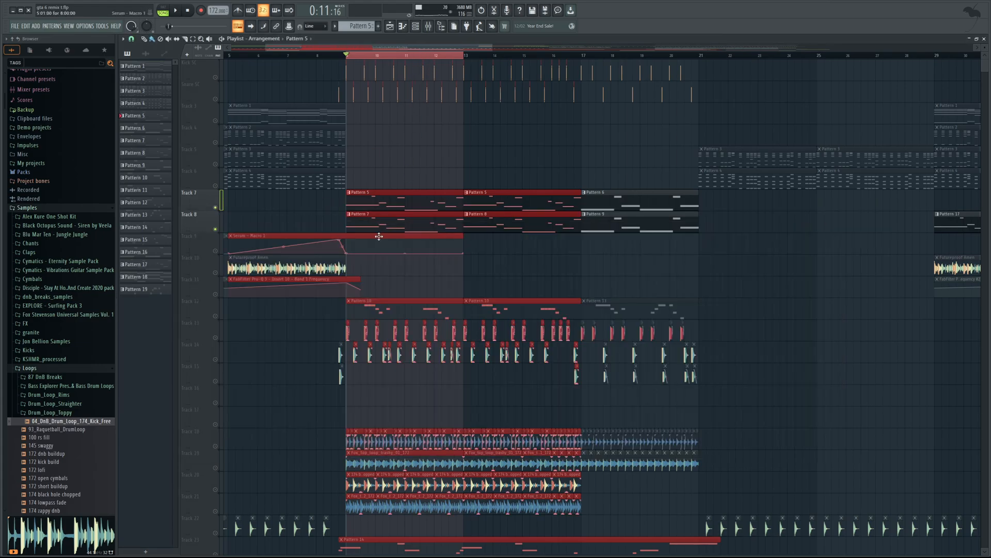
- Reopen Serum #4 from the channel rack and examine the settings of oscillators A and B
left_click(416, 28)
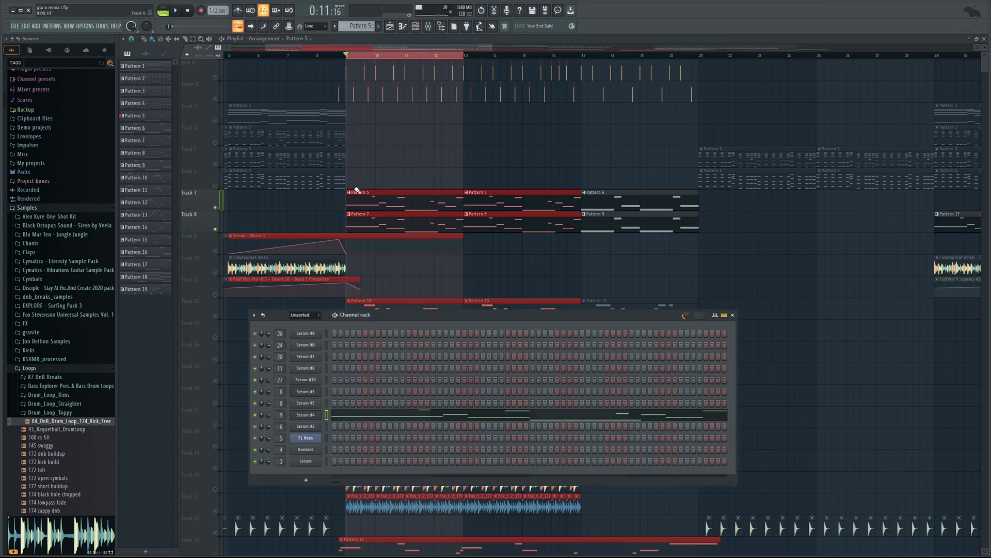
left_click(312, 415)
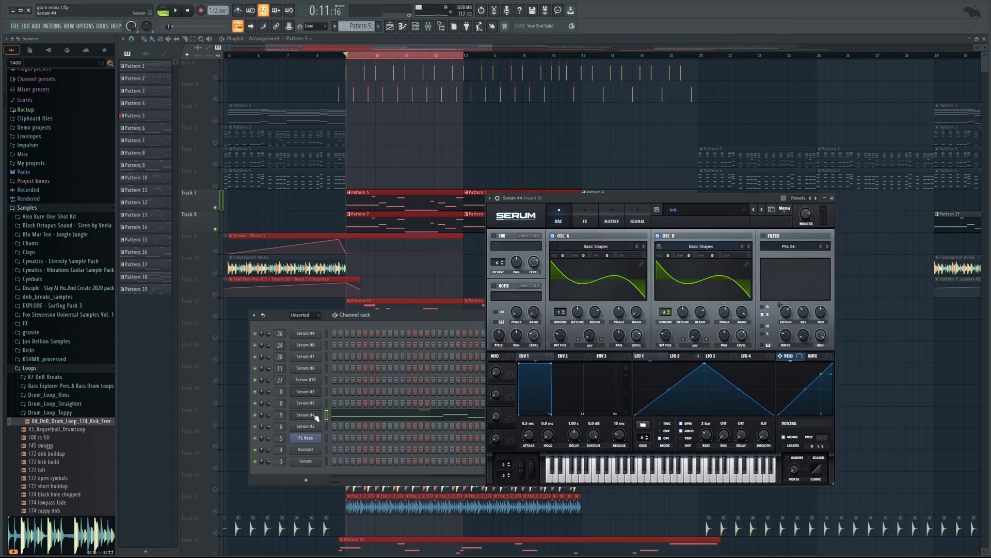
left_click_drag(573, 201, 463, 187)
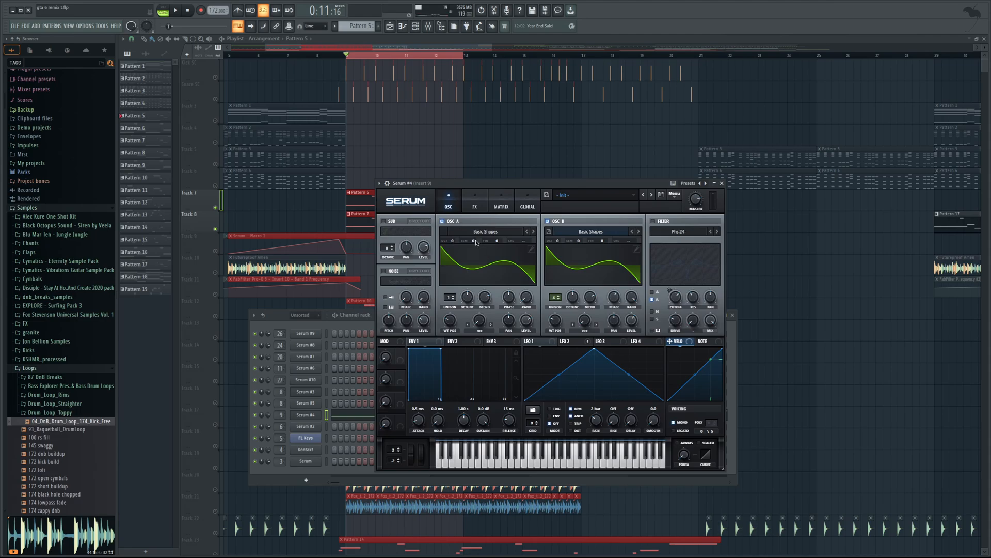
left_click_drag(475, 244, 487, 225)
mouse_move(579, 242)
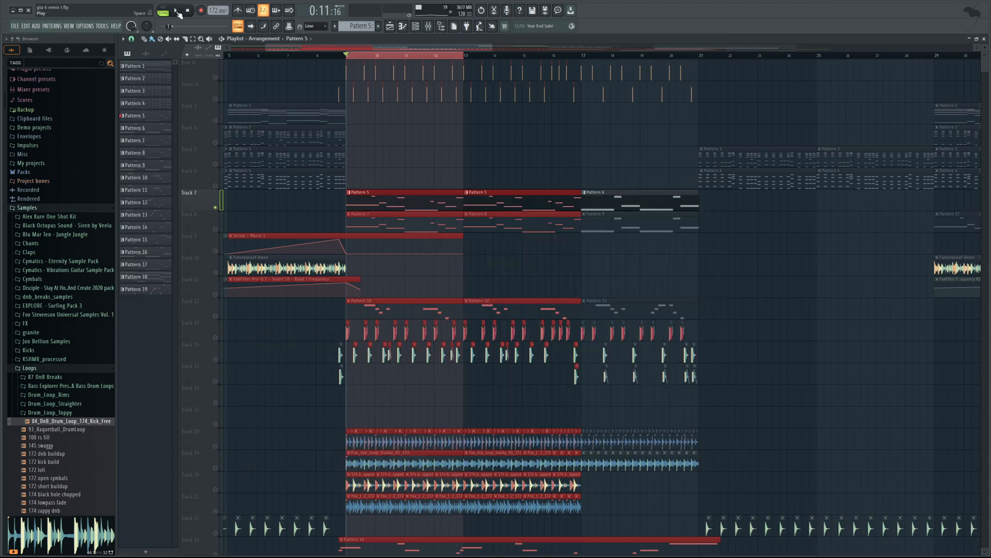
- Play Track 7 on its own, then unmute Track 8 and play both bass layers together
left_click(178, 11)
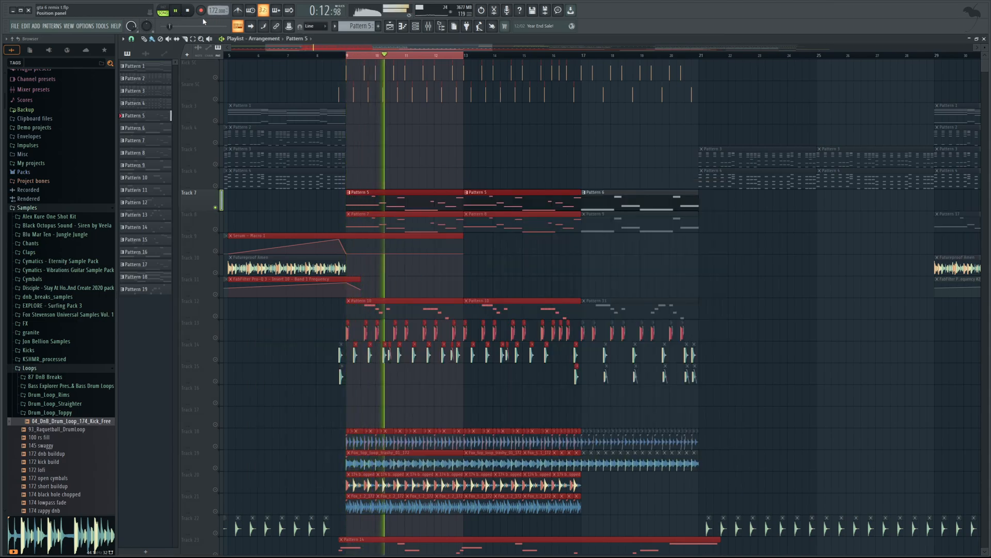
key("space")
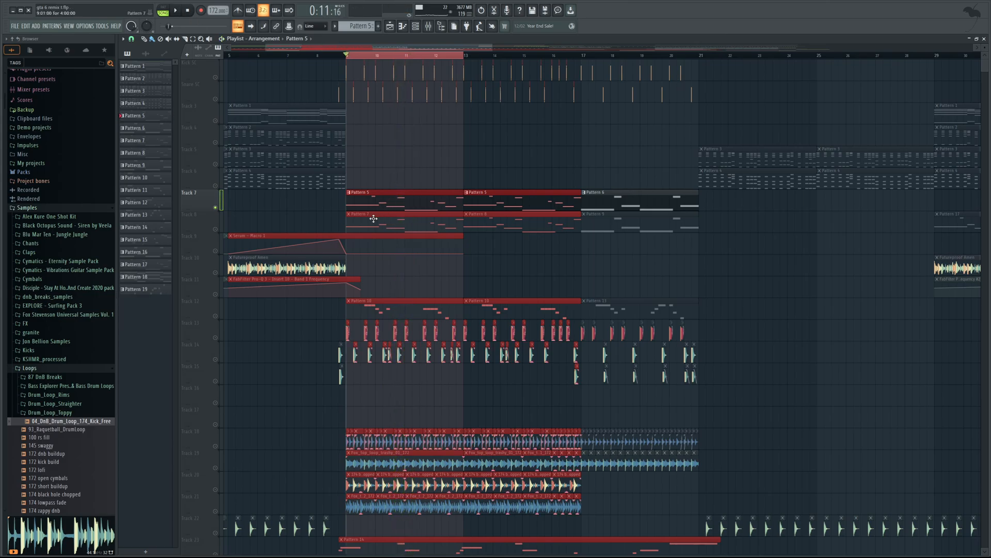
left_click(218, 228)
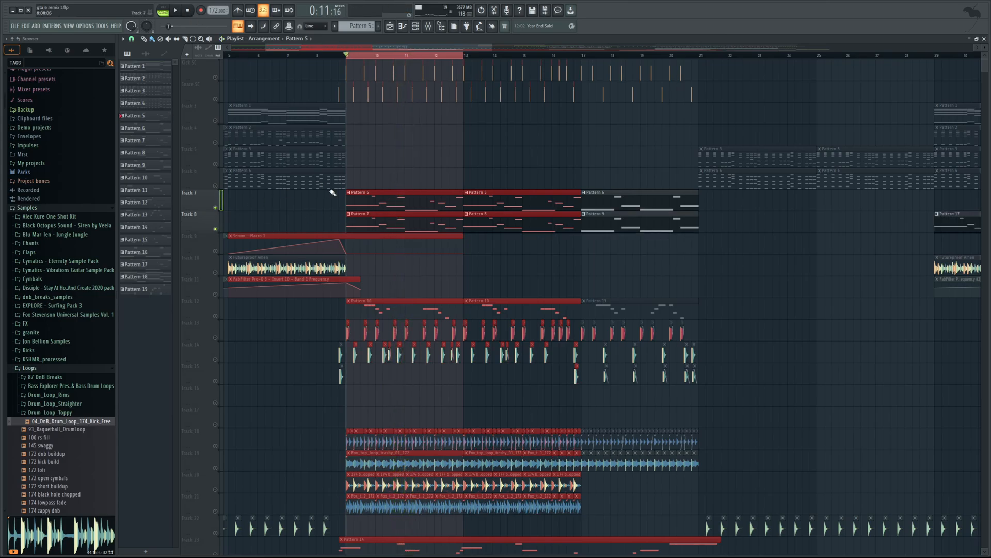
left_click(177, 12)
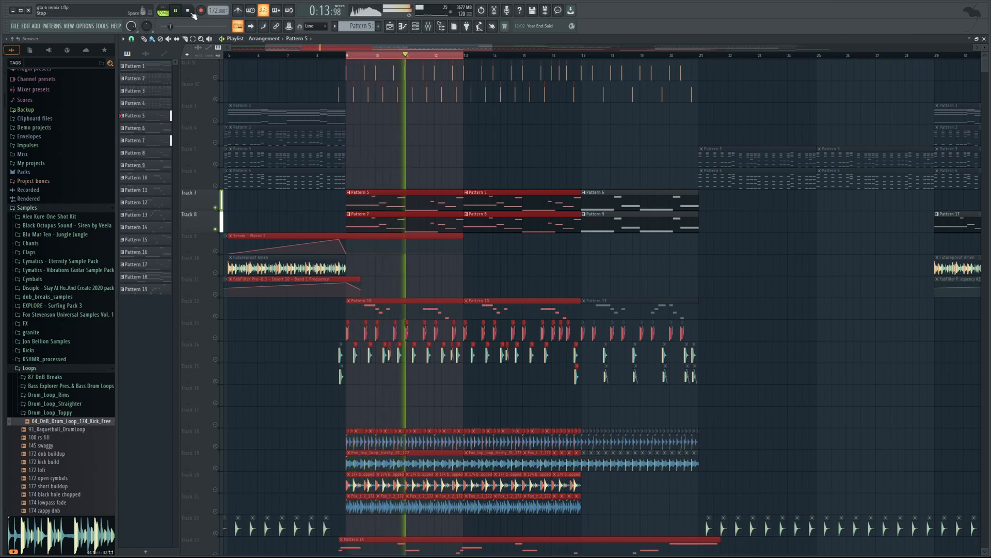
left_click(189, 12)
- Set oscillators A and B in Serum #4 to +1 octave and audition both bass layers
left_click(415, 25)
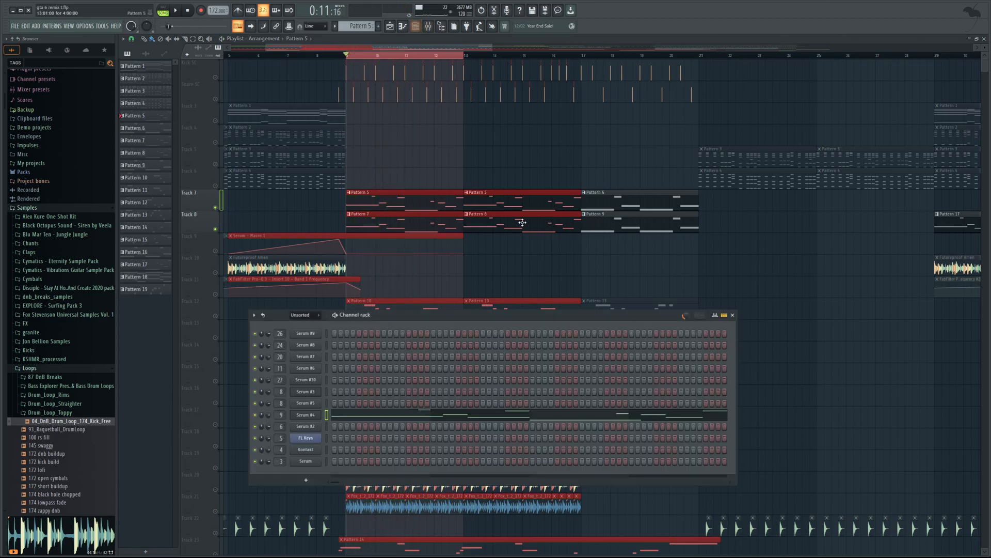
left_click(308, 415)
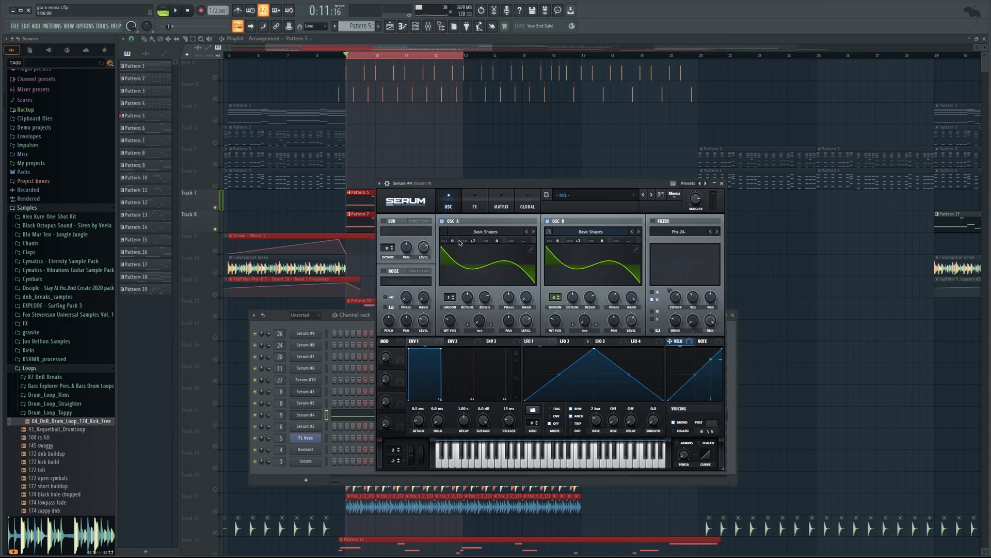
left_click_drag(459, 243, 461, 236)
left_click_drag(560, 243, 561, 239)
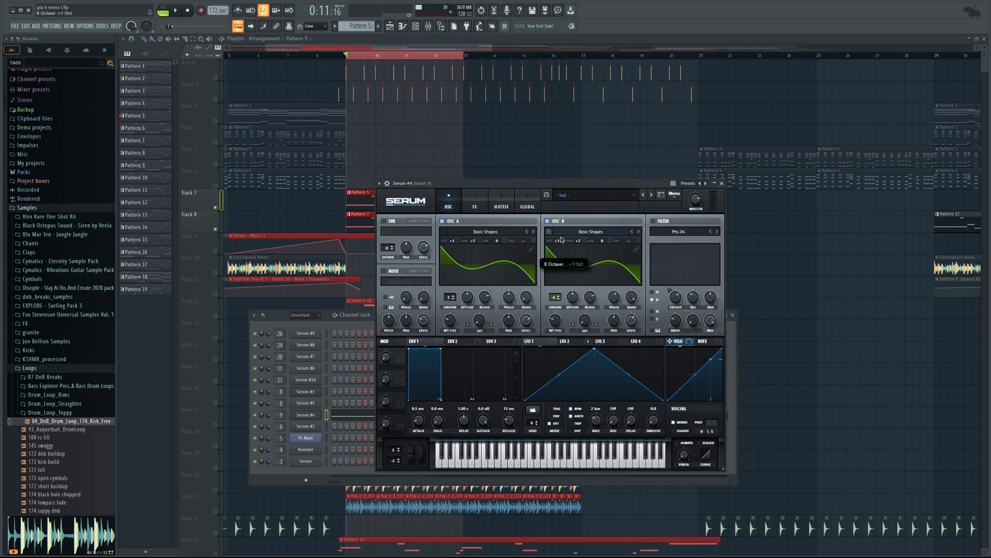
key("space")
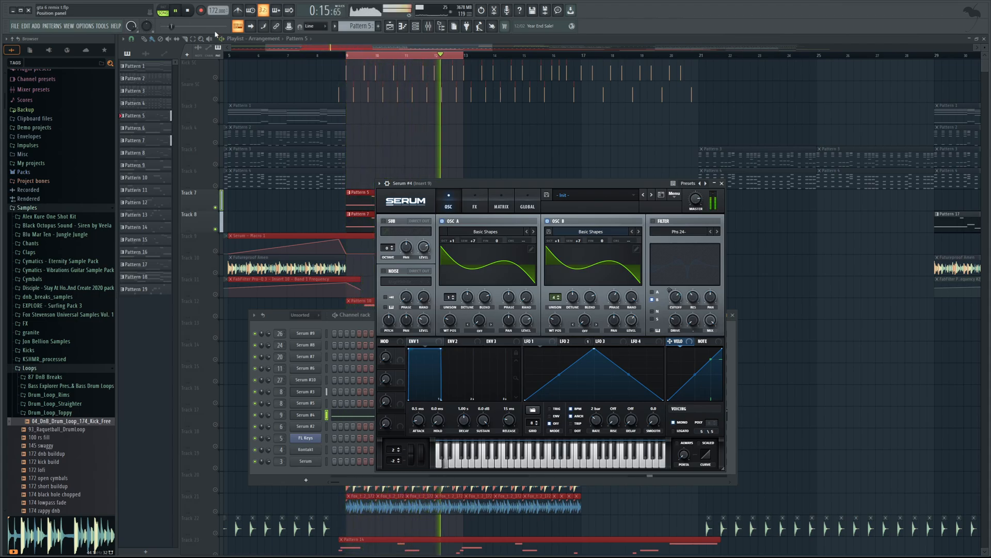
key("space")
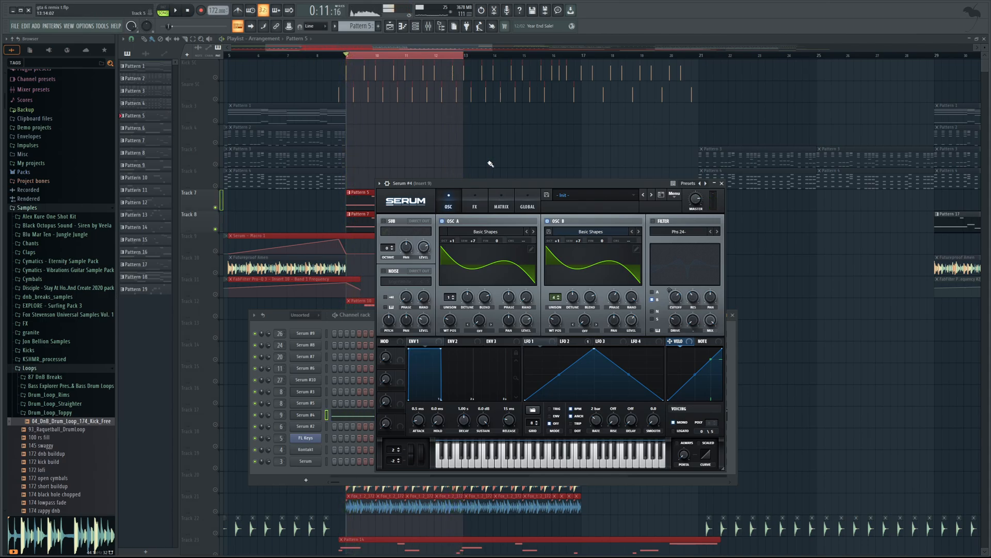
- Enable Serum #4's filter, route oscillator A through it as well, and play the bass layers
left_click_drag(560, 182, 630, 219)
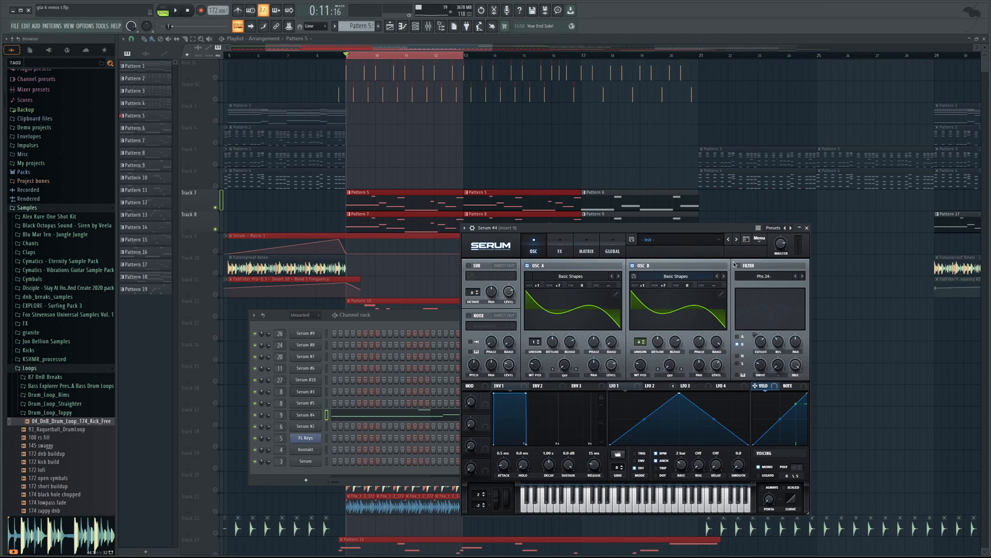
left_click(738, 265)
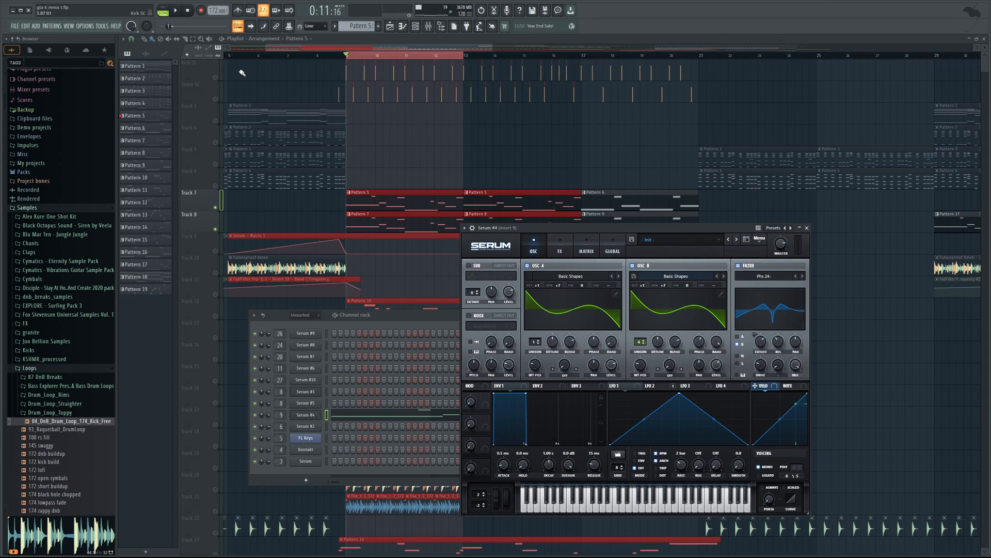
left_click(738, 337)
left_click(176, 11)
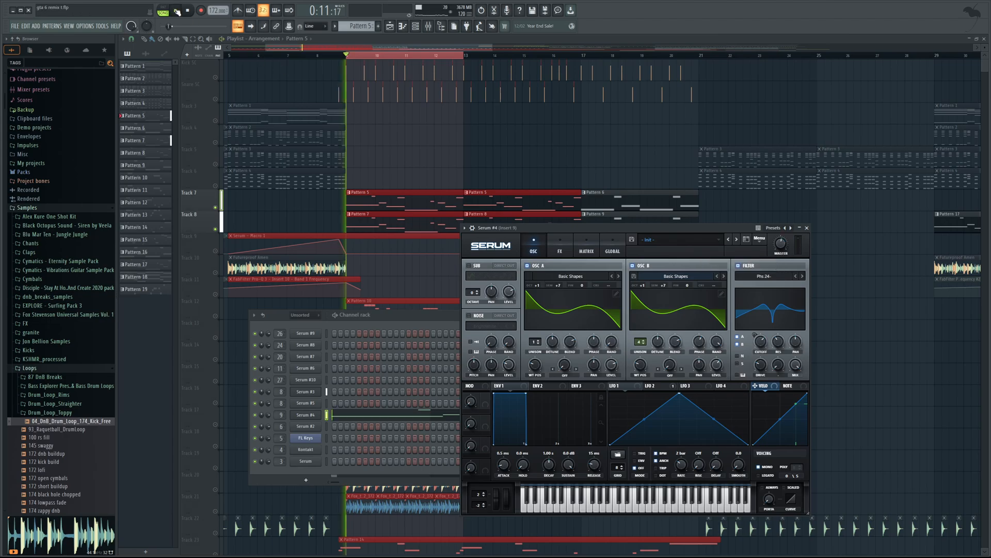
mouse_move(783, 242)
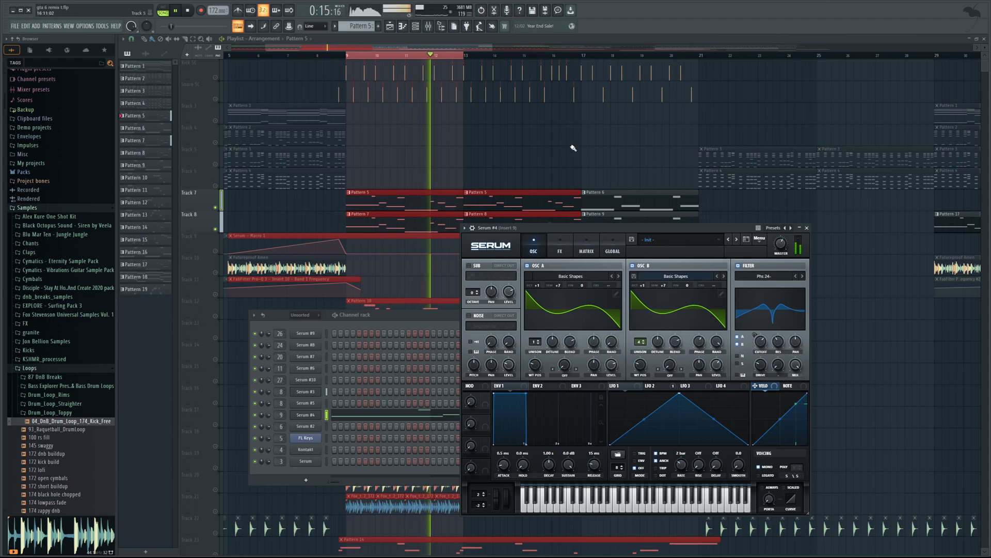
key("space")
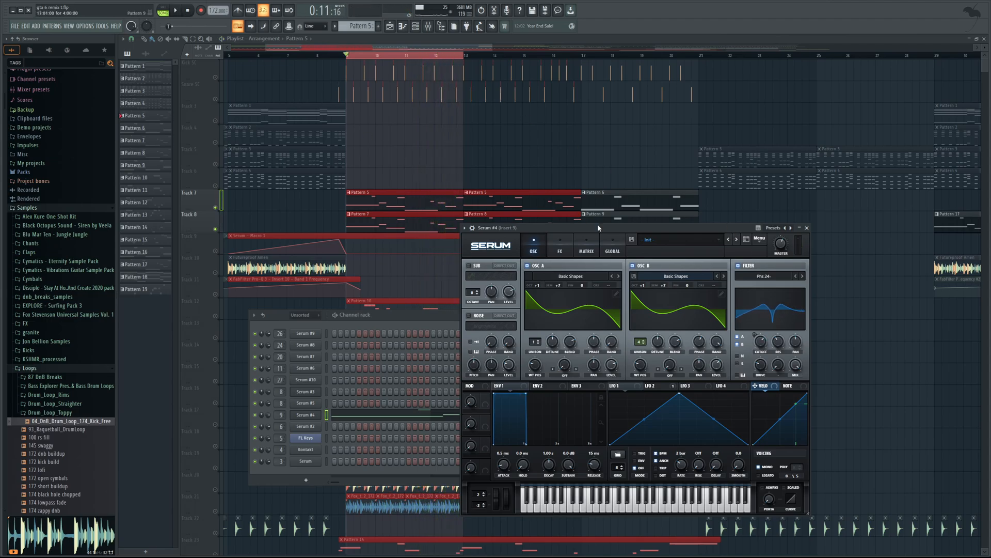
- Reset the octave and semitone offsets of both Serum #4 oscillators to 0 and switch its filter off
left_click_drag(671, 287, 671, 321)
left_click_drag(642, 286, 640, 304)
left_click_drag(539, 284, 559, 304)
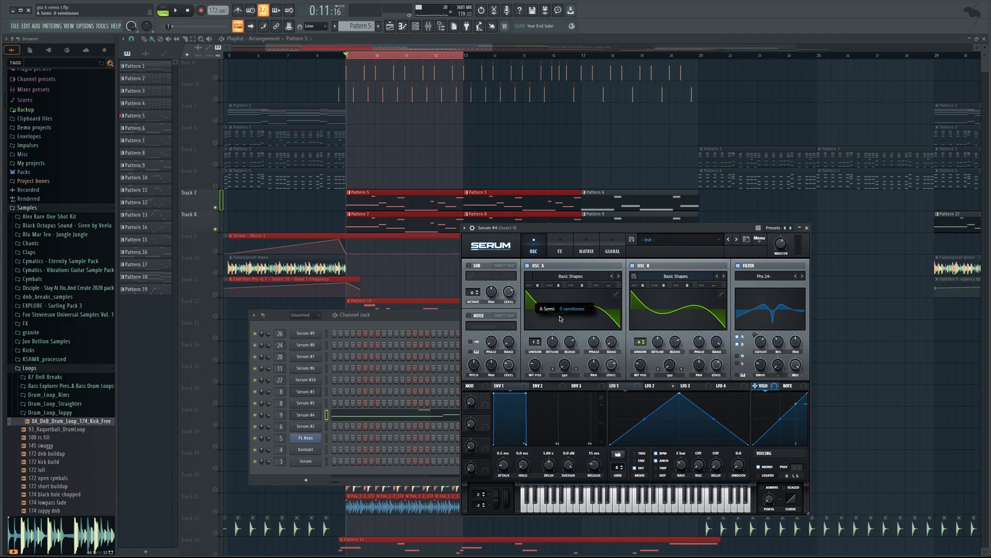
left_click(748, 266)
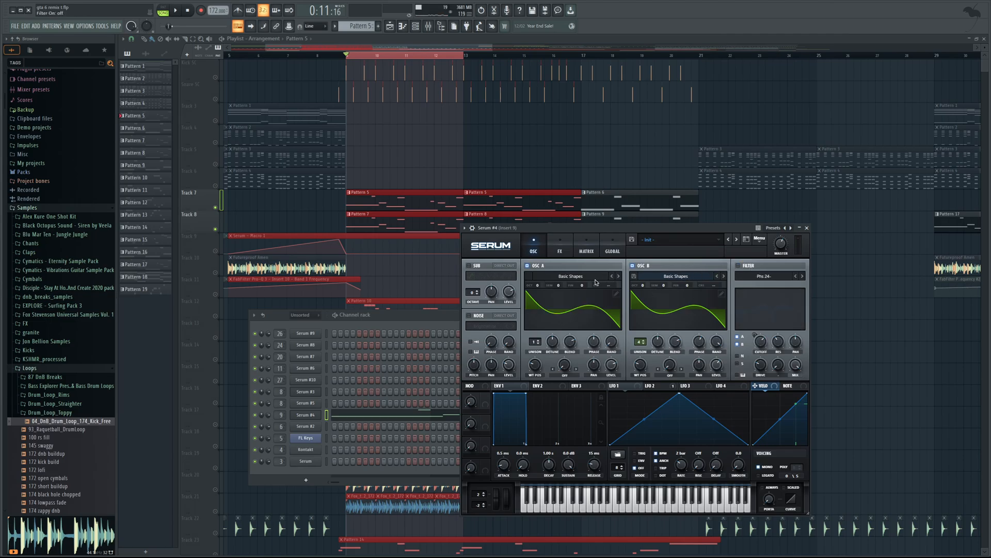
left_click(561, 243)
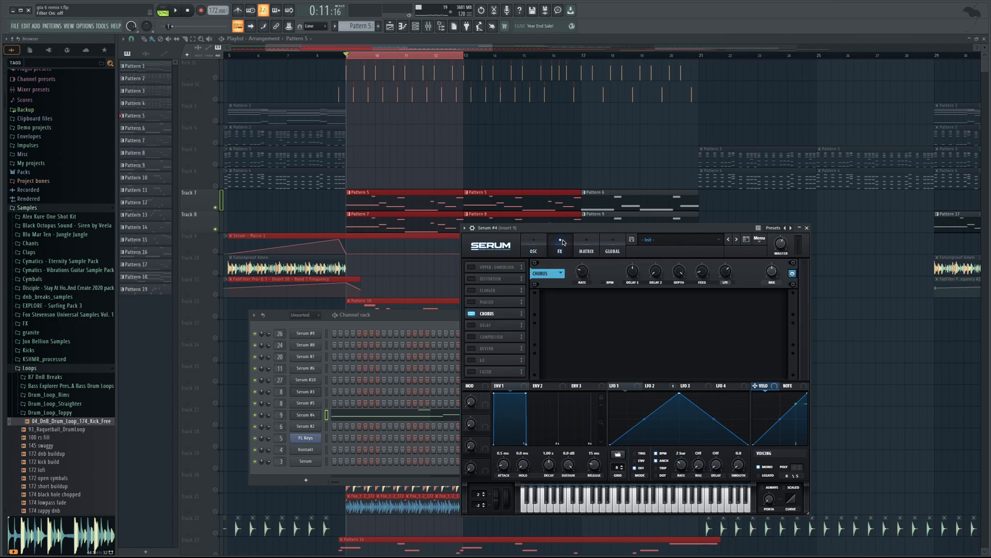
left_click(538, 253)
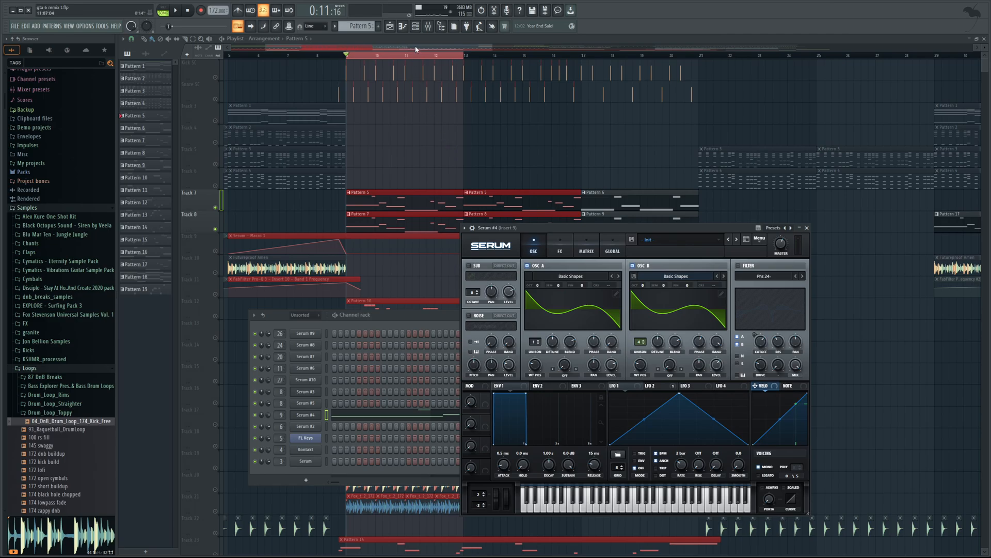
left_click_drag(416, 48, 411, 48)
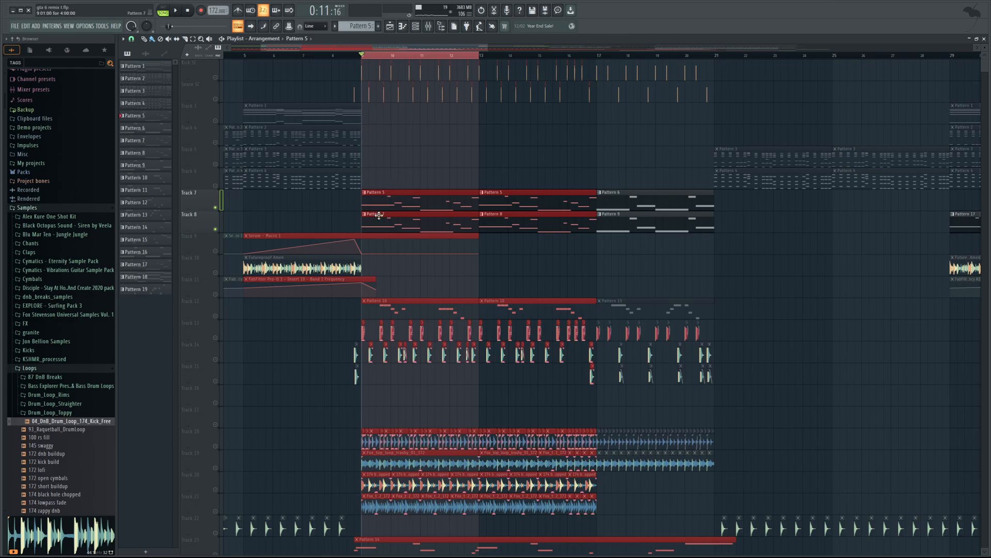
scroll(444, 73, "left", 2)
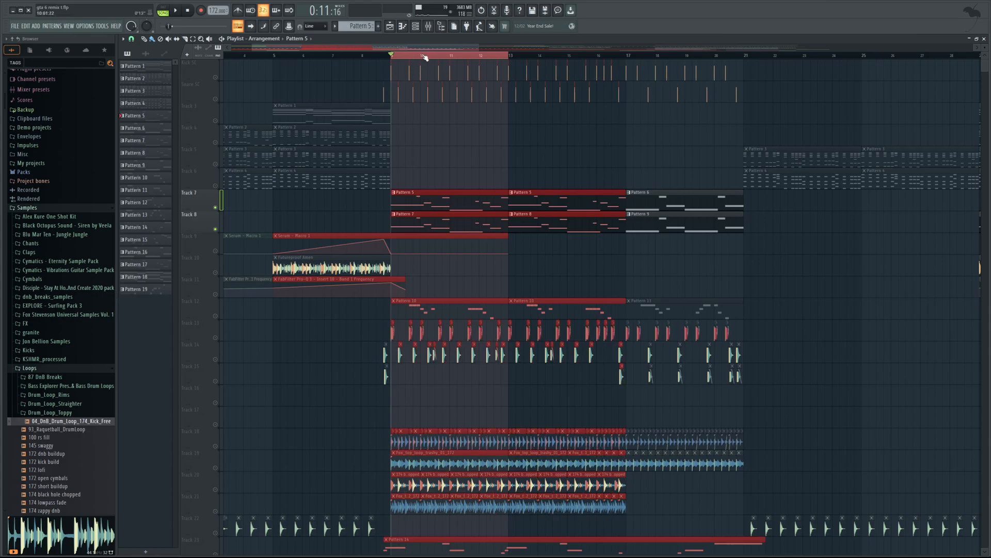
scroll(468, 54, "right", 2)
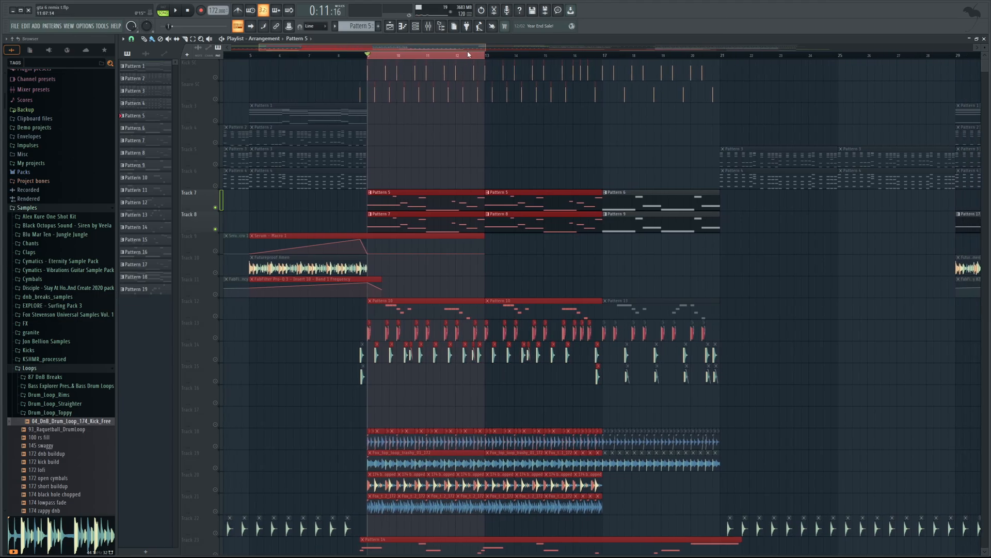
scroll(468, 54, "left", 7)
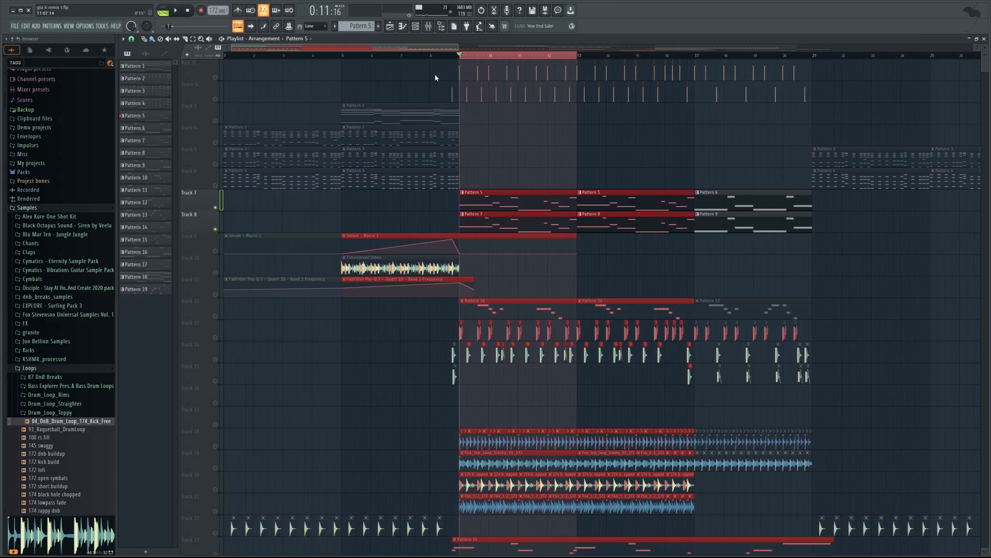
left_click_drag(459, 48, 517, 69)
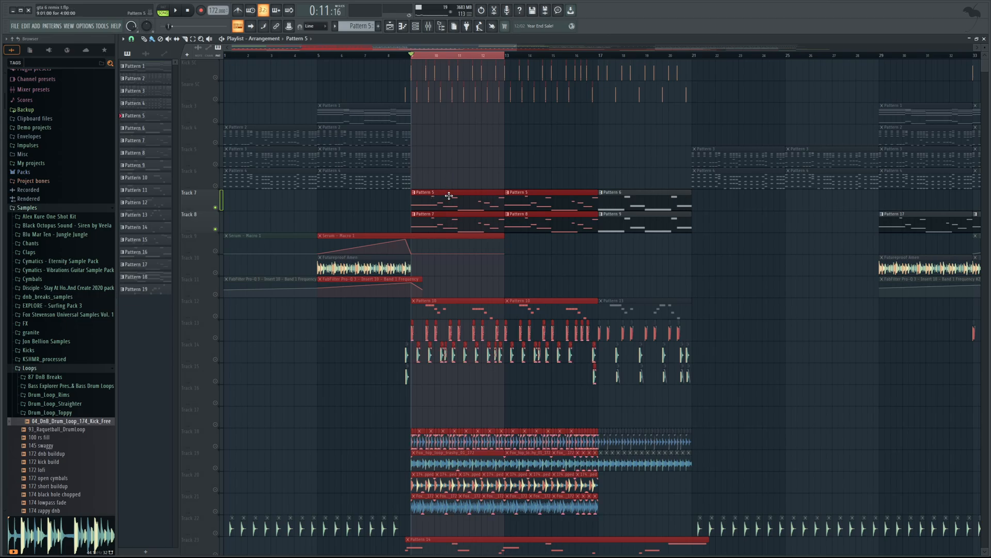
left_click_drag(441, 47, 410, 72)
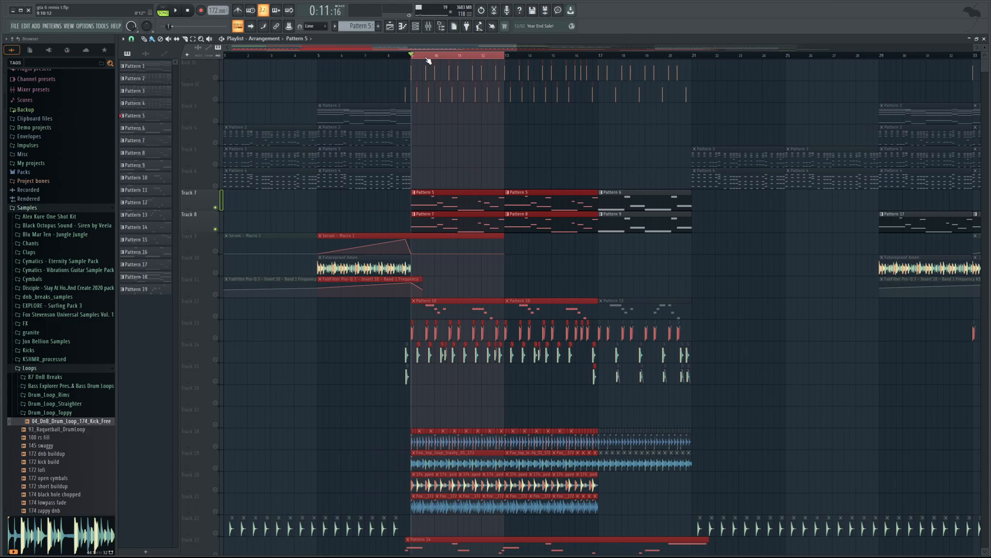